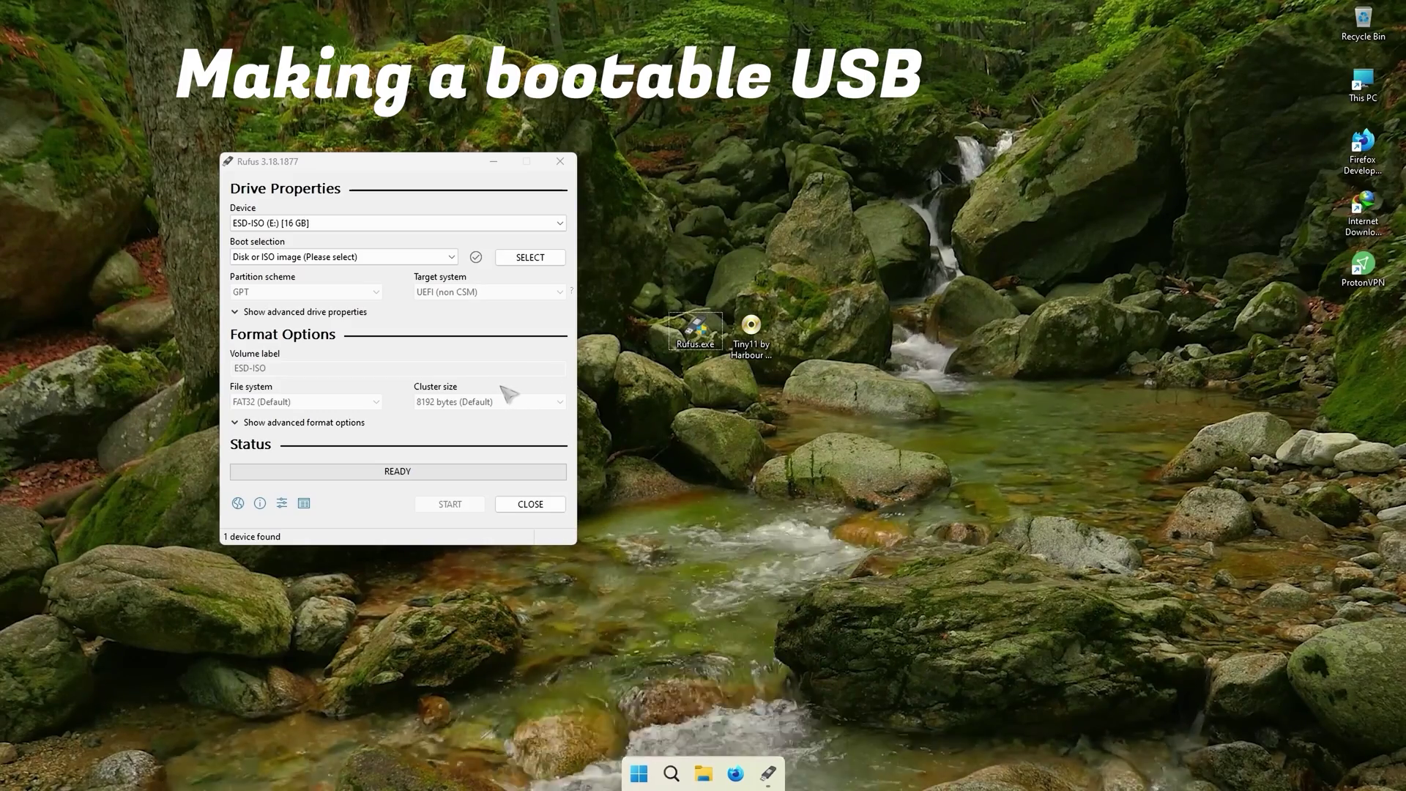
# Write the Tiny11 ISO to the USB drive in Rufus and accept the erase warning
pyautogui.click(539, 263)
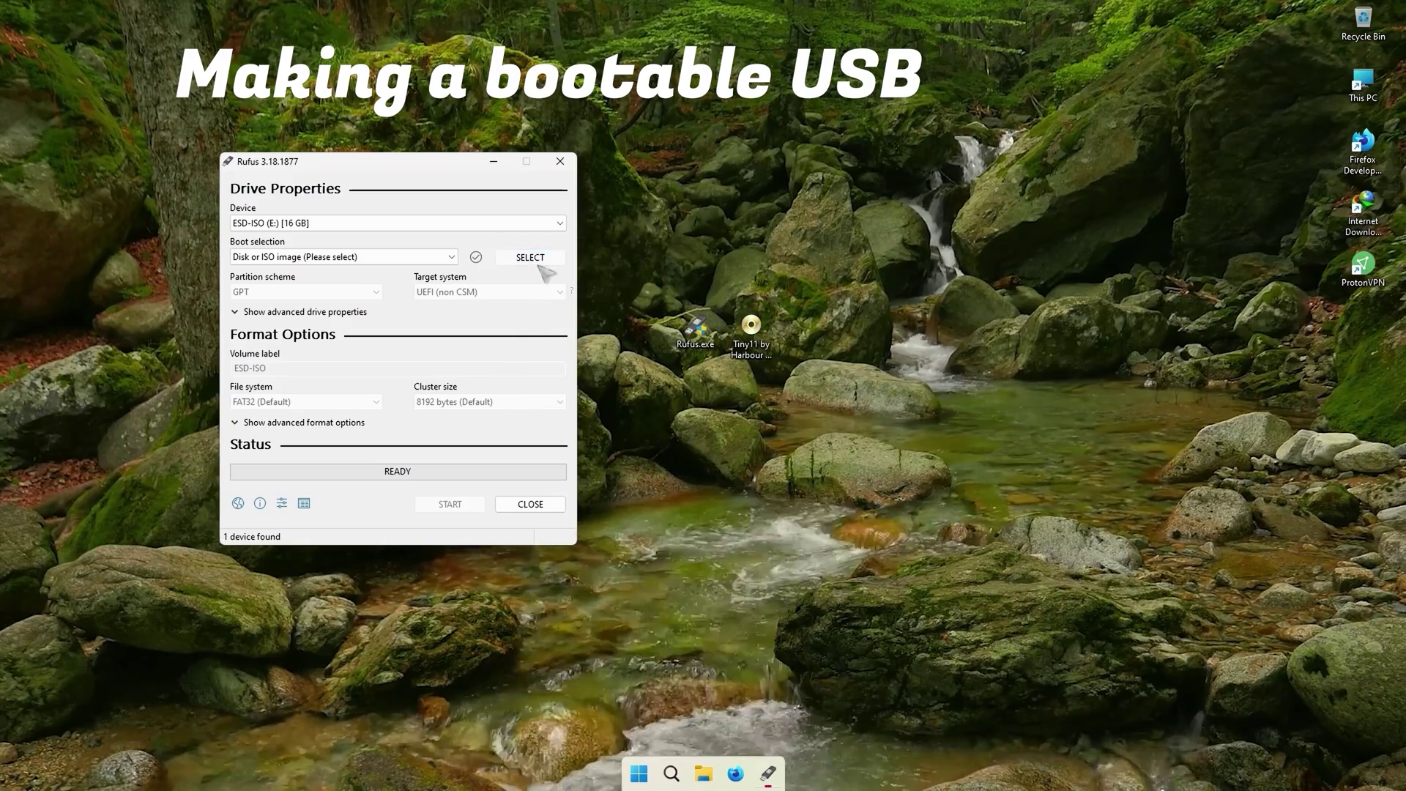
pyautogui.doubleClick(473, 300)
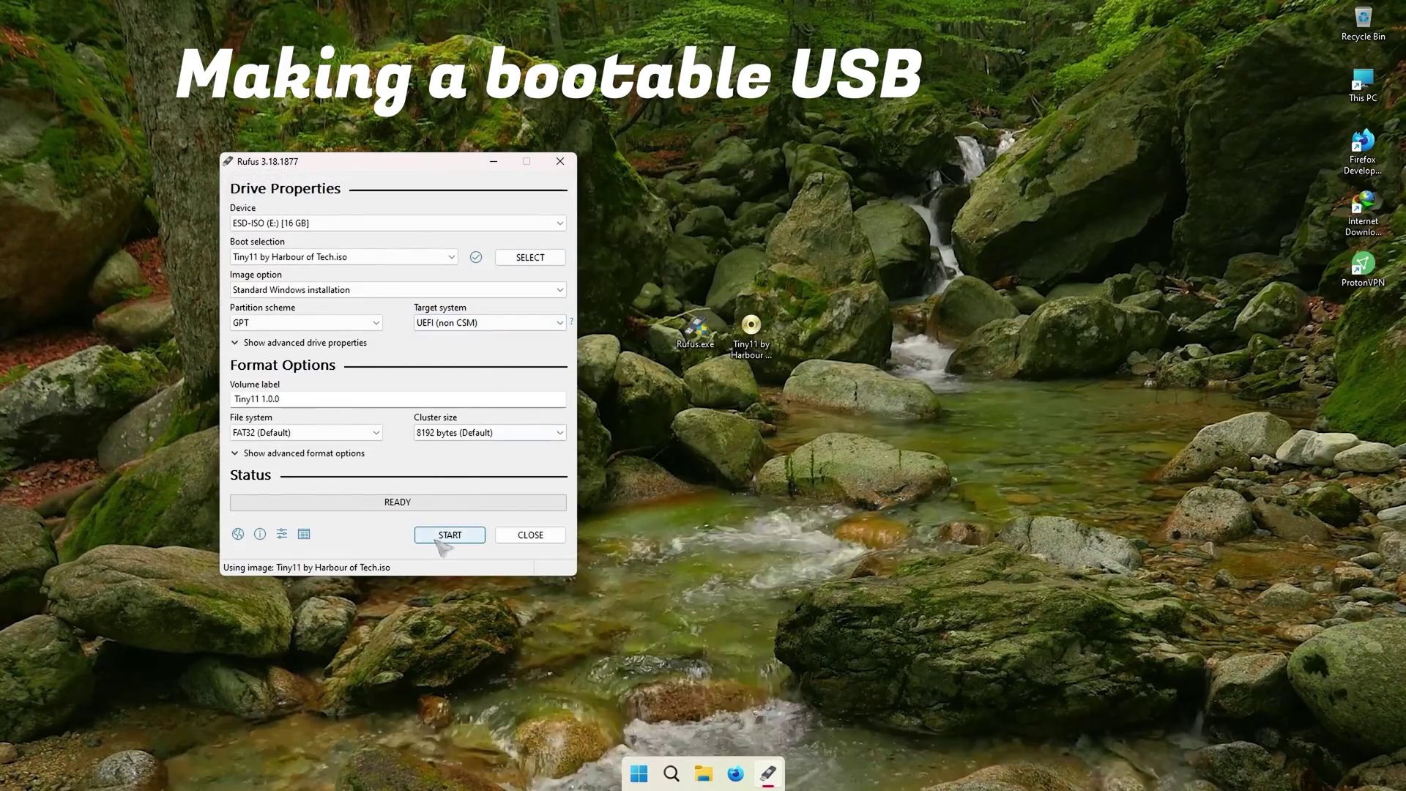
pyautogui.click(440, 536)
pyautogui.click(754, 443)
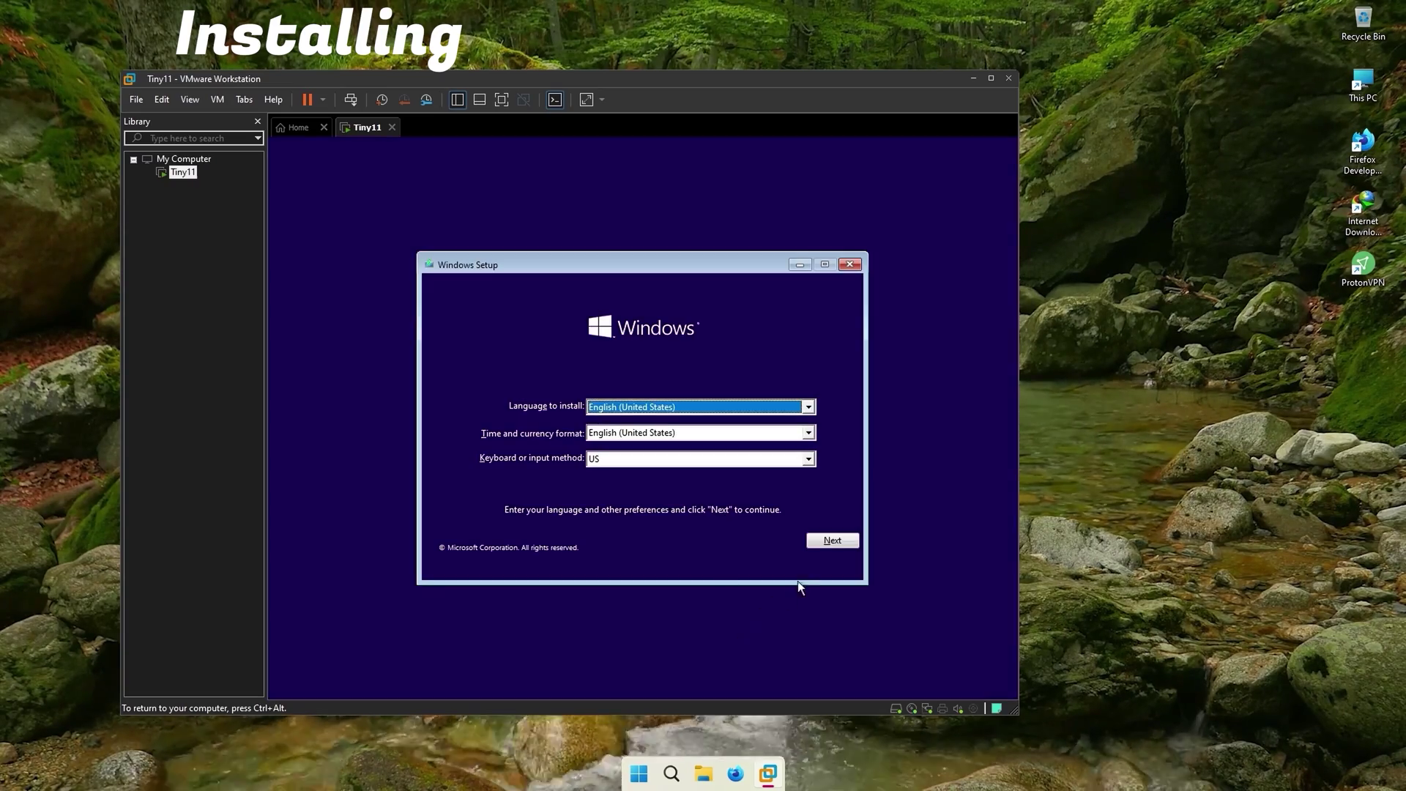
# Start Windows Setup with no product key and choose the plain Windows 11 Lite edition
pyautogui.click(823, 539)
pyautogui.click(640, 428)
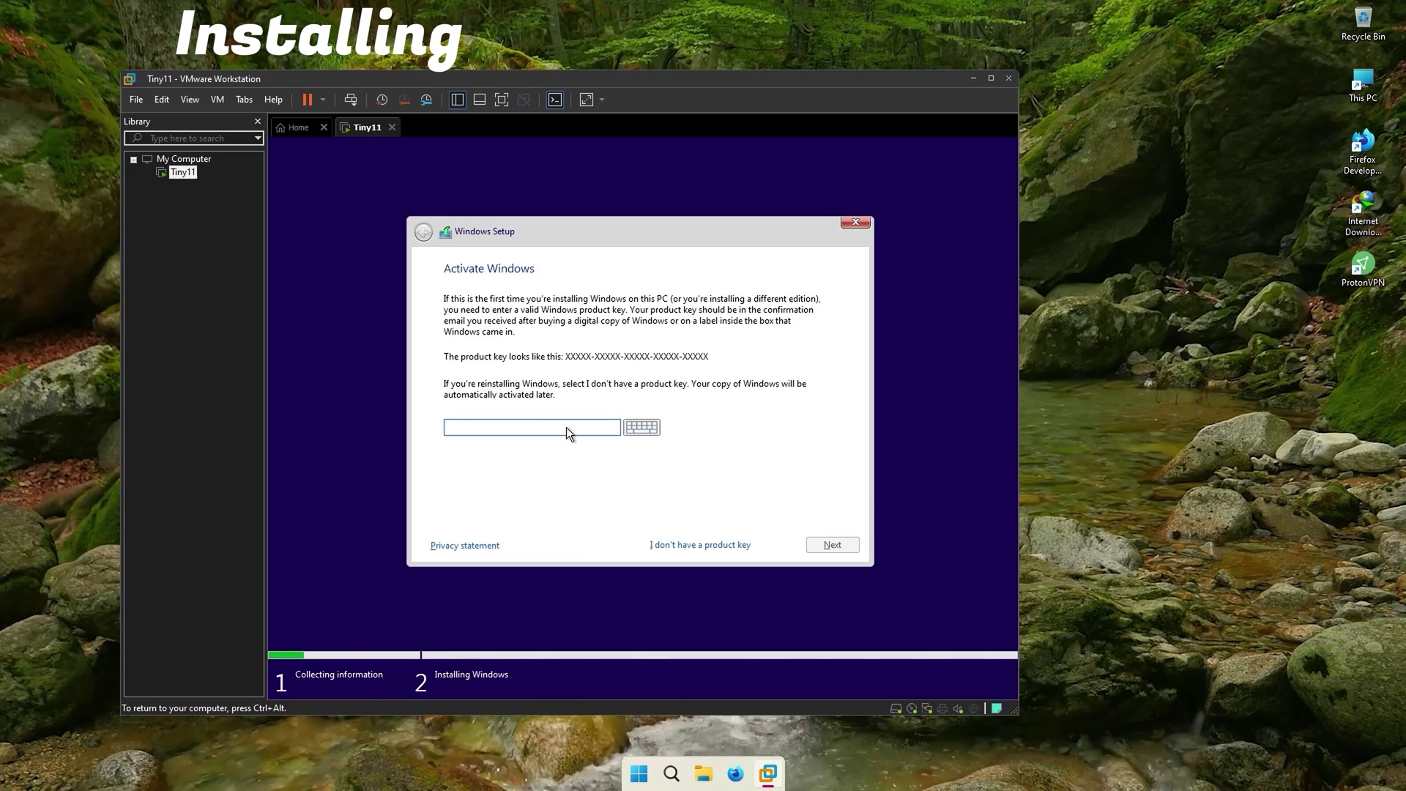
pyautogui.click(686, 544)
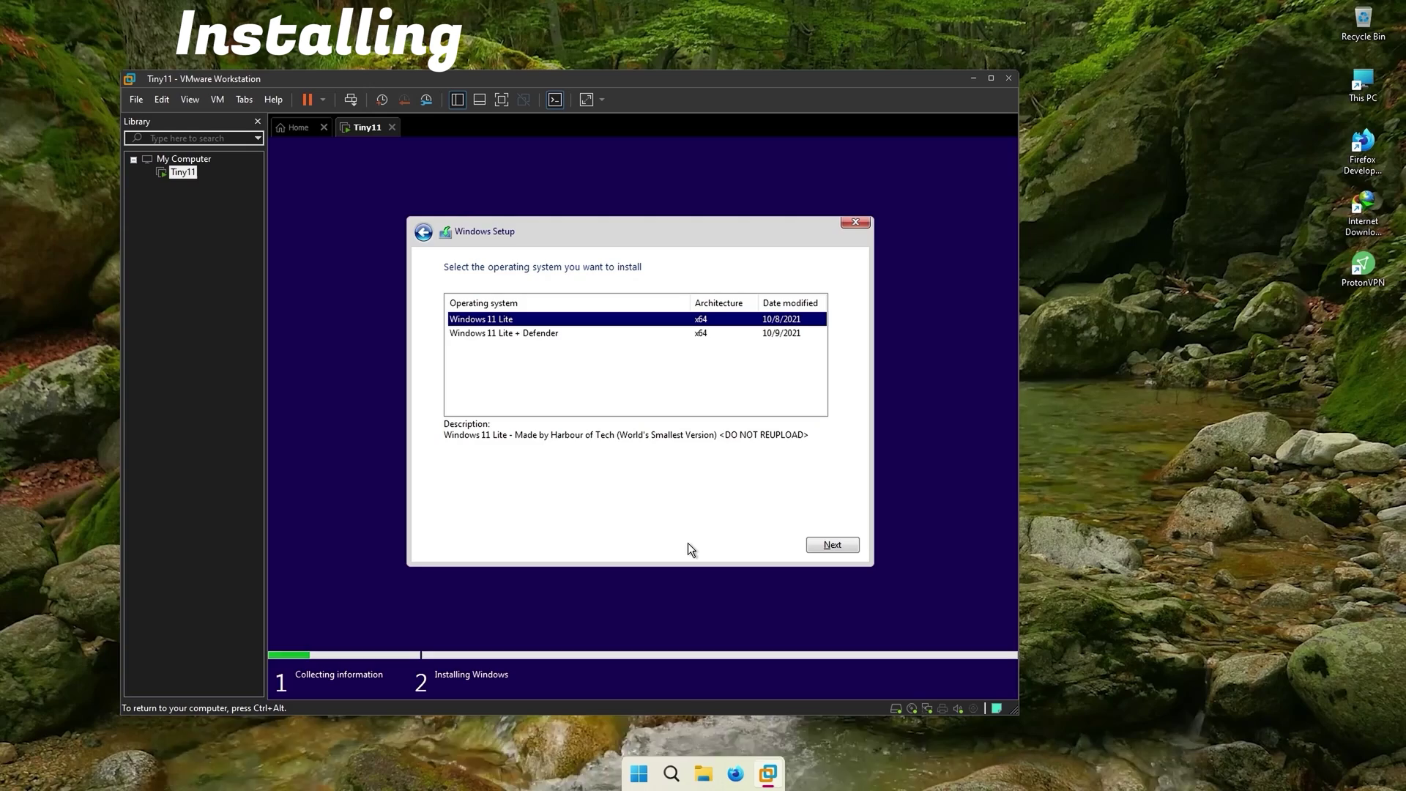
pyautogui.click(503, 335)
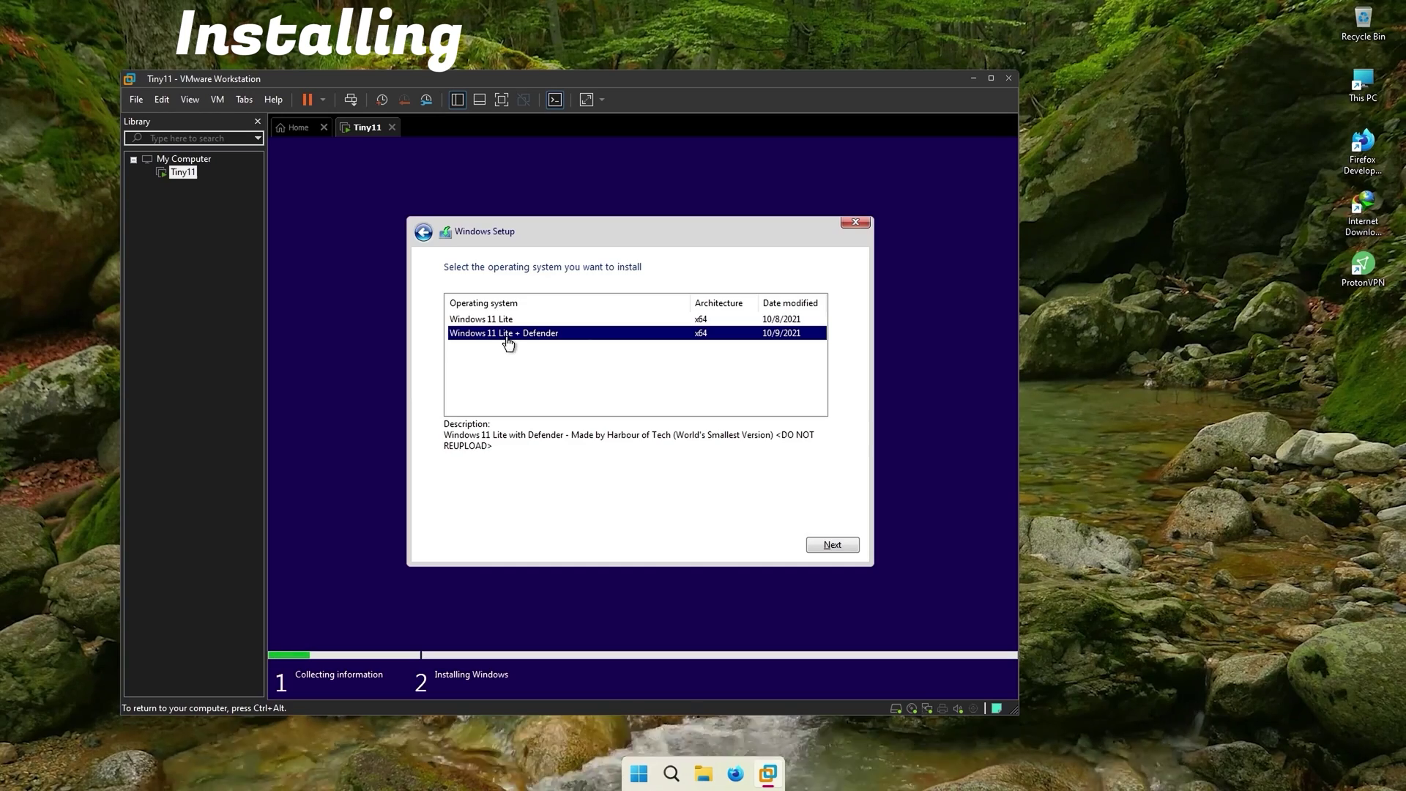
pyautogui.click(509, 321)
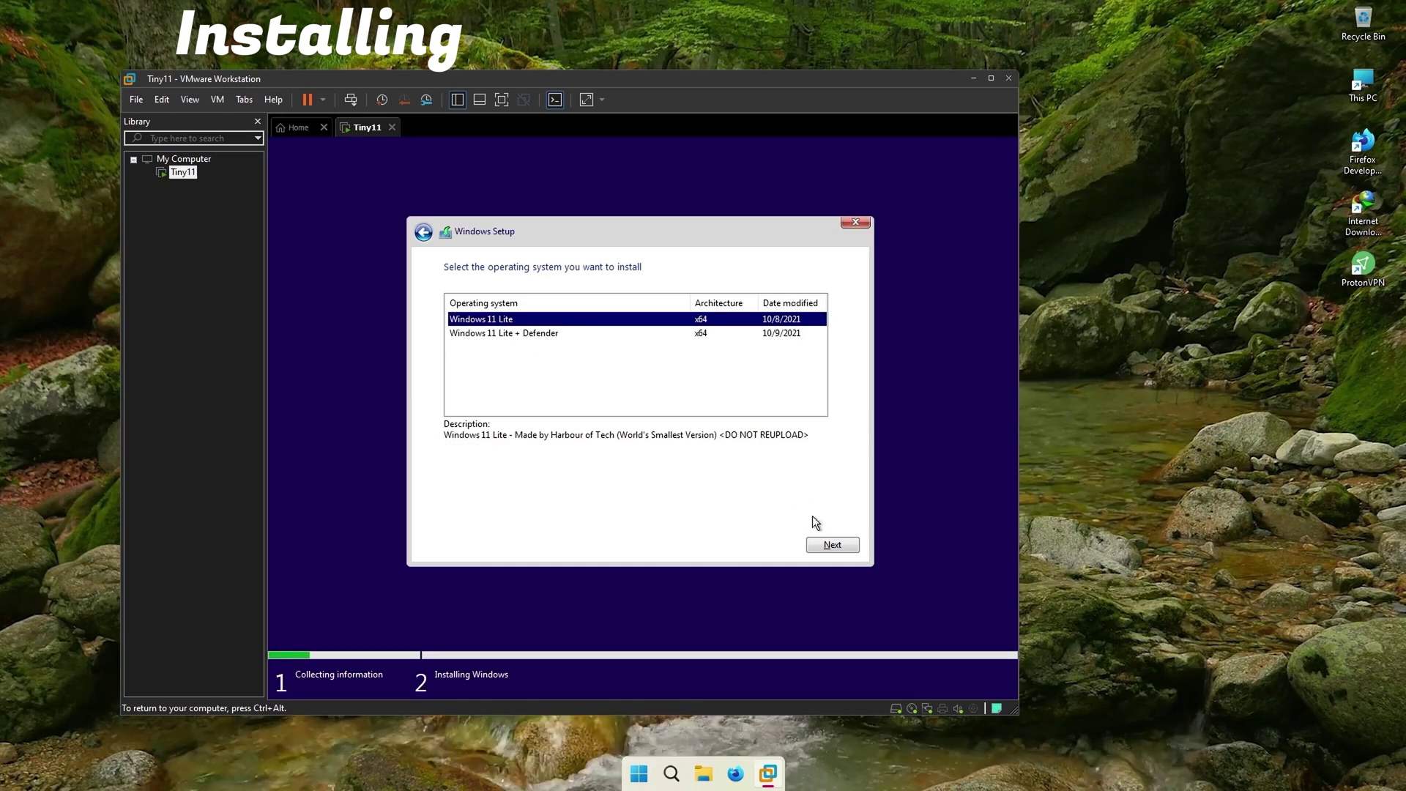
pyautogui.click(825, 546)
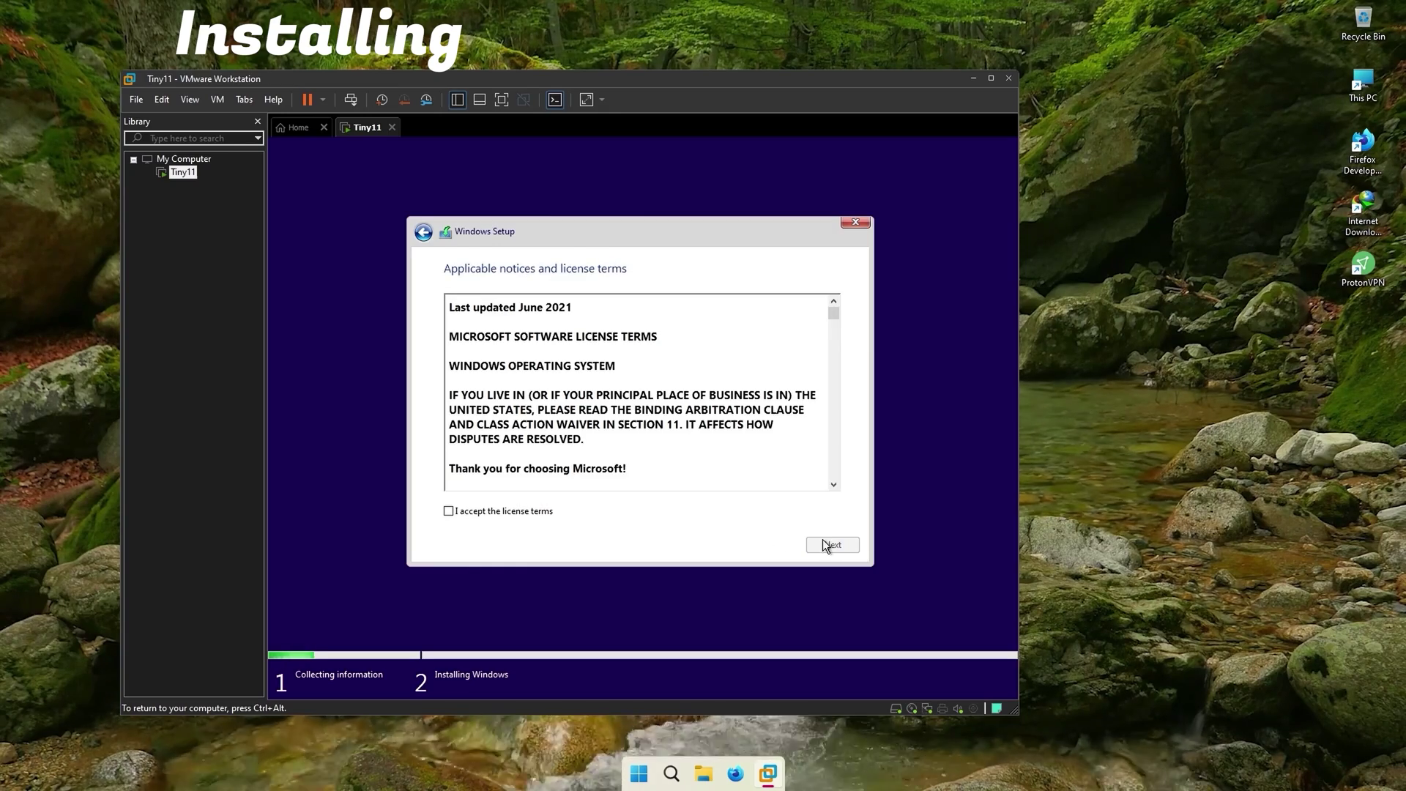
# Accept the license terms and choose a Custom installation
pyautogui.click(542, 513)
pyautogui.click(827, 544)
pyautogui.click(741, 449)
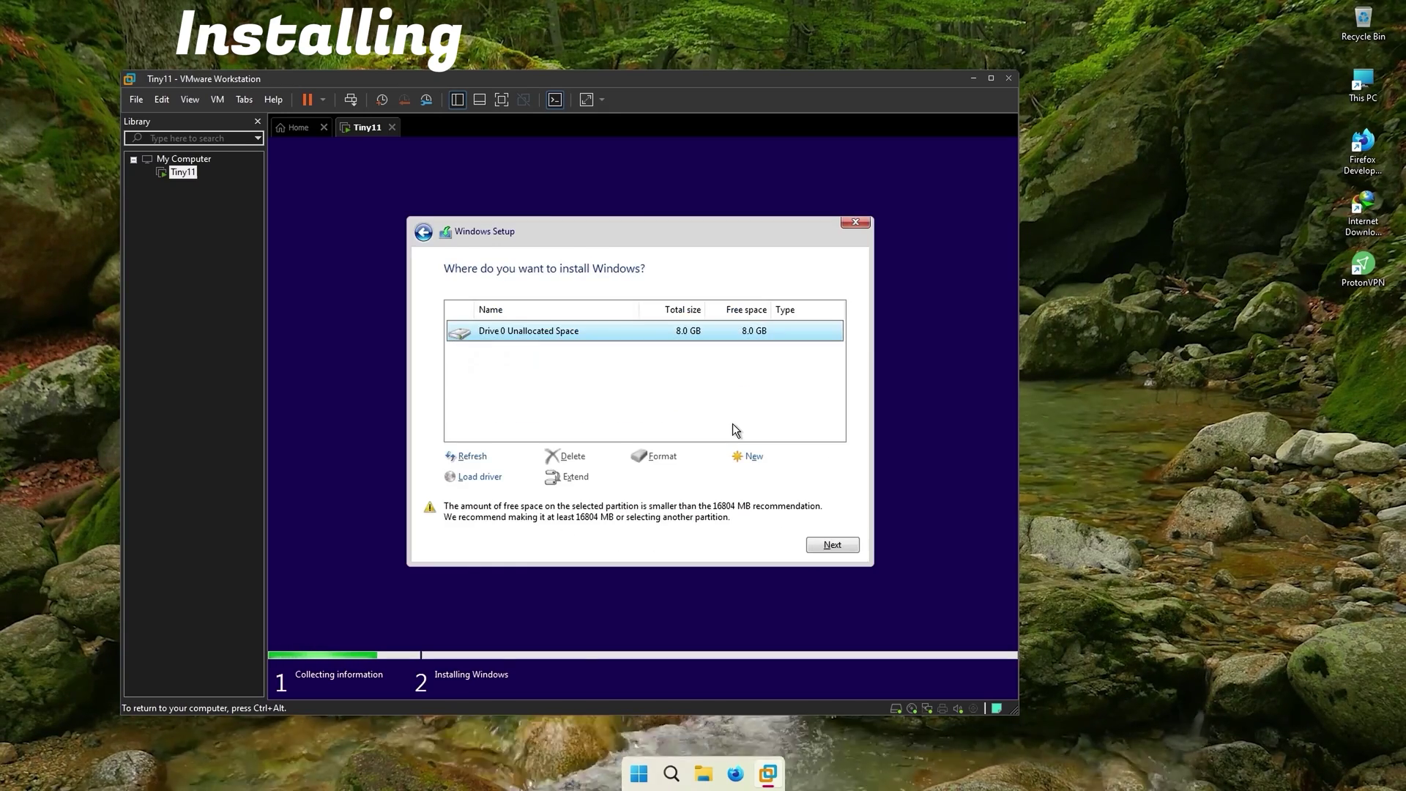
# Create a 7900 MB partition, install Tiny11 onto it, and restart the VM
pyautogui.click(746, 460)
pyautogui.press('BackSpace')
pyautogui.press('BackSpace')
pyautogui.press('BackSpace')
pyautogui.press('BackSpace')
pyautogui.write('7')
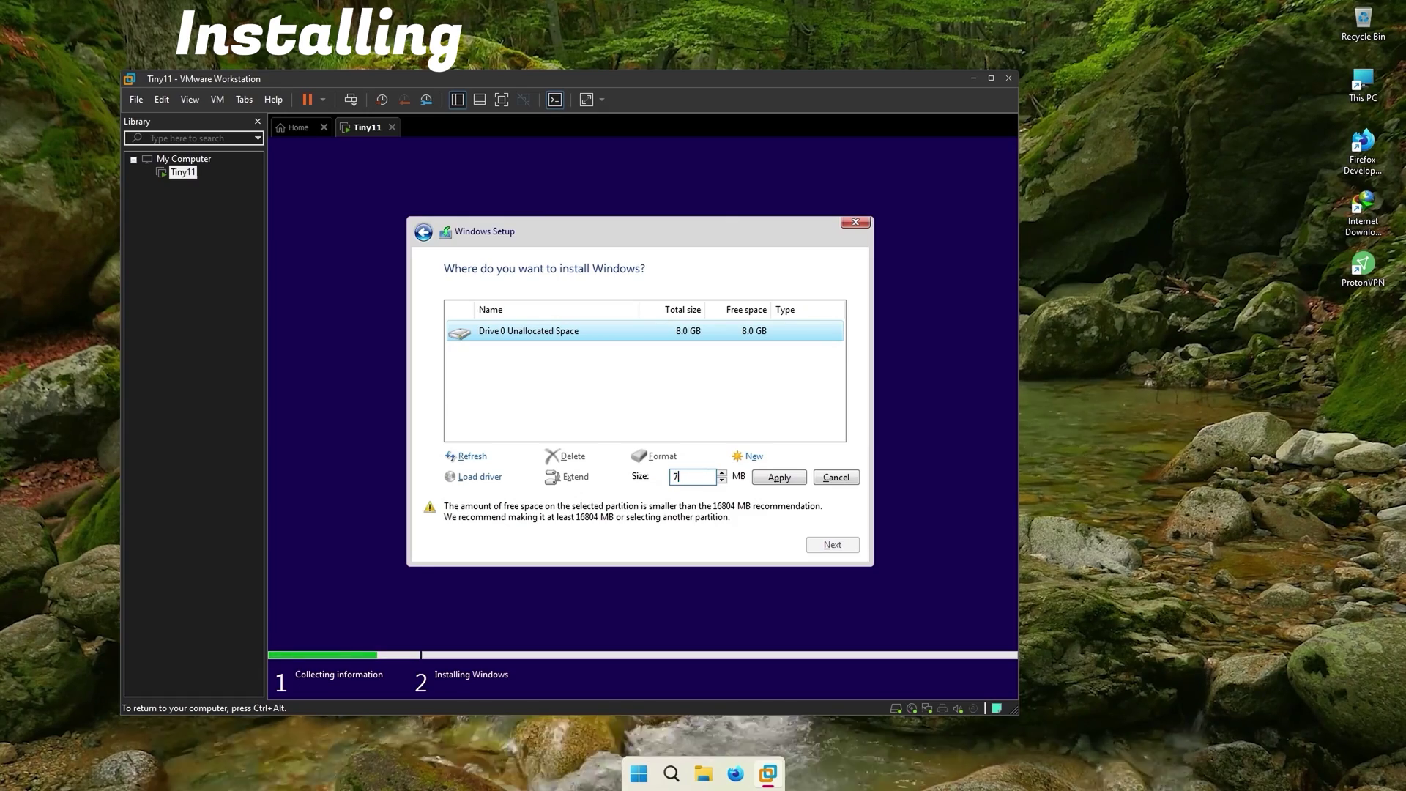
pyautogui.write('9001')
pyautogui.click(781, 479)
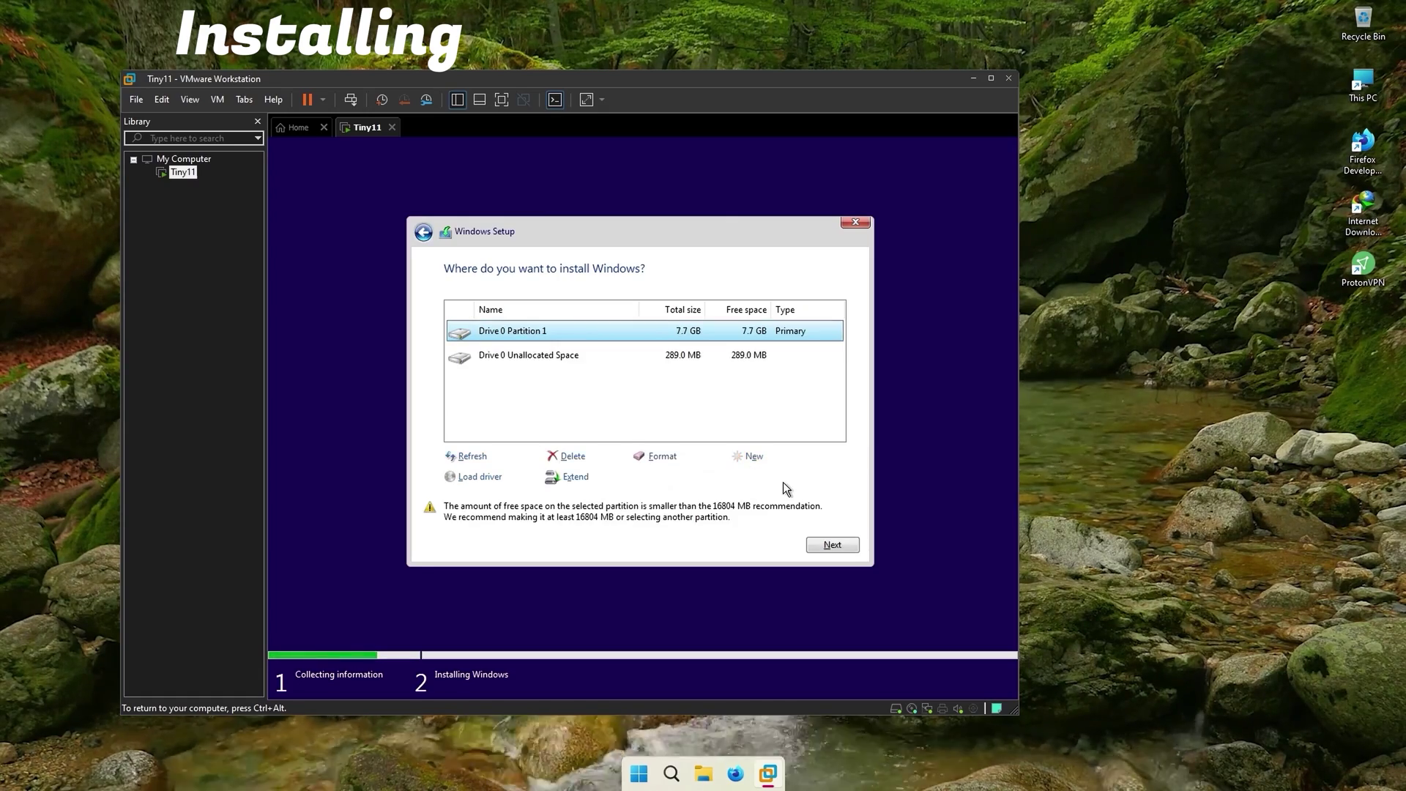
pyautogui.click(820, 542)
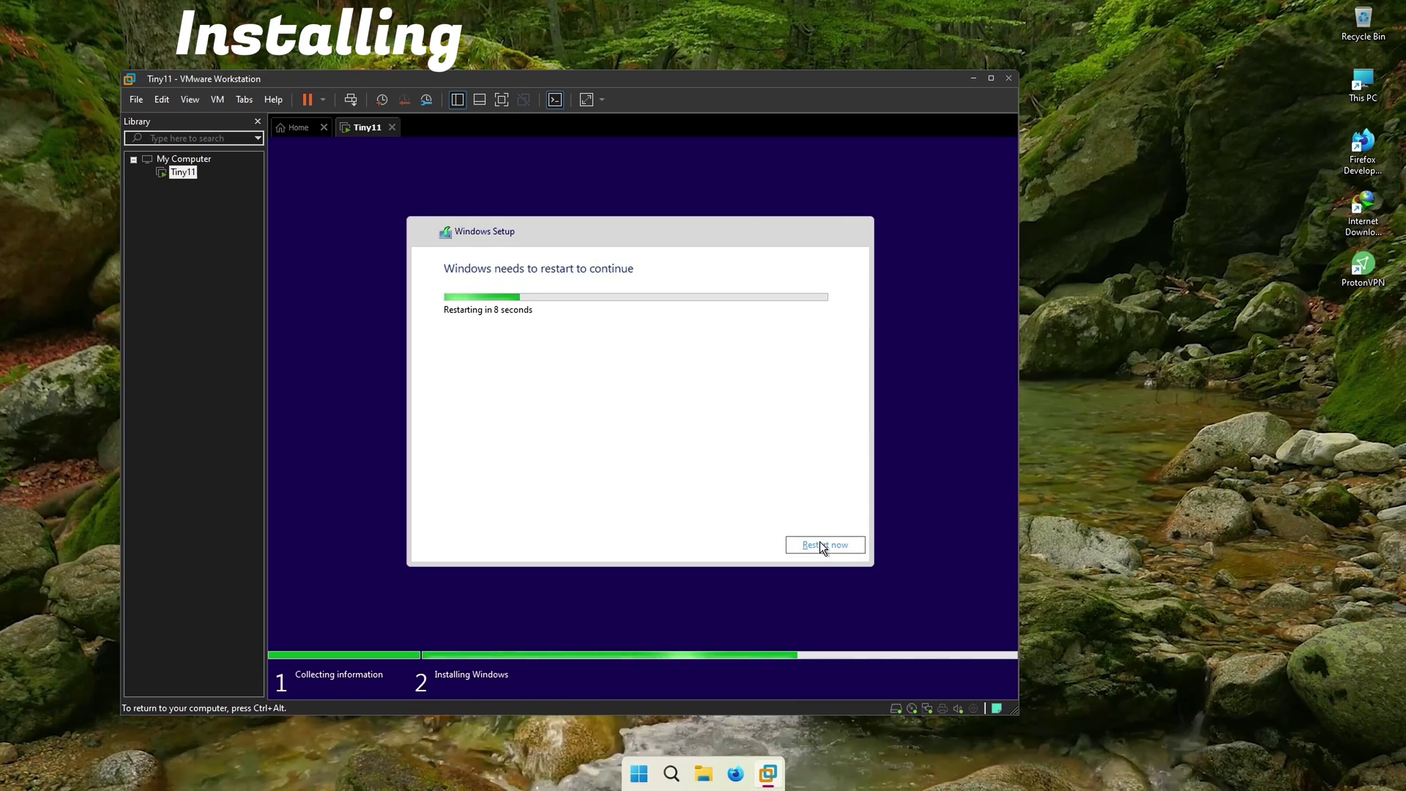
pyautogui.click(820, 543)
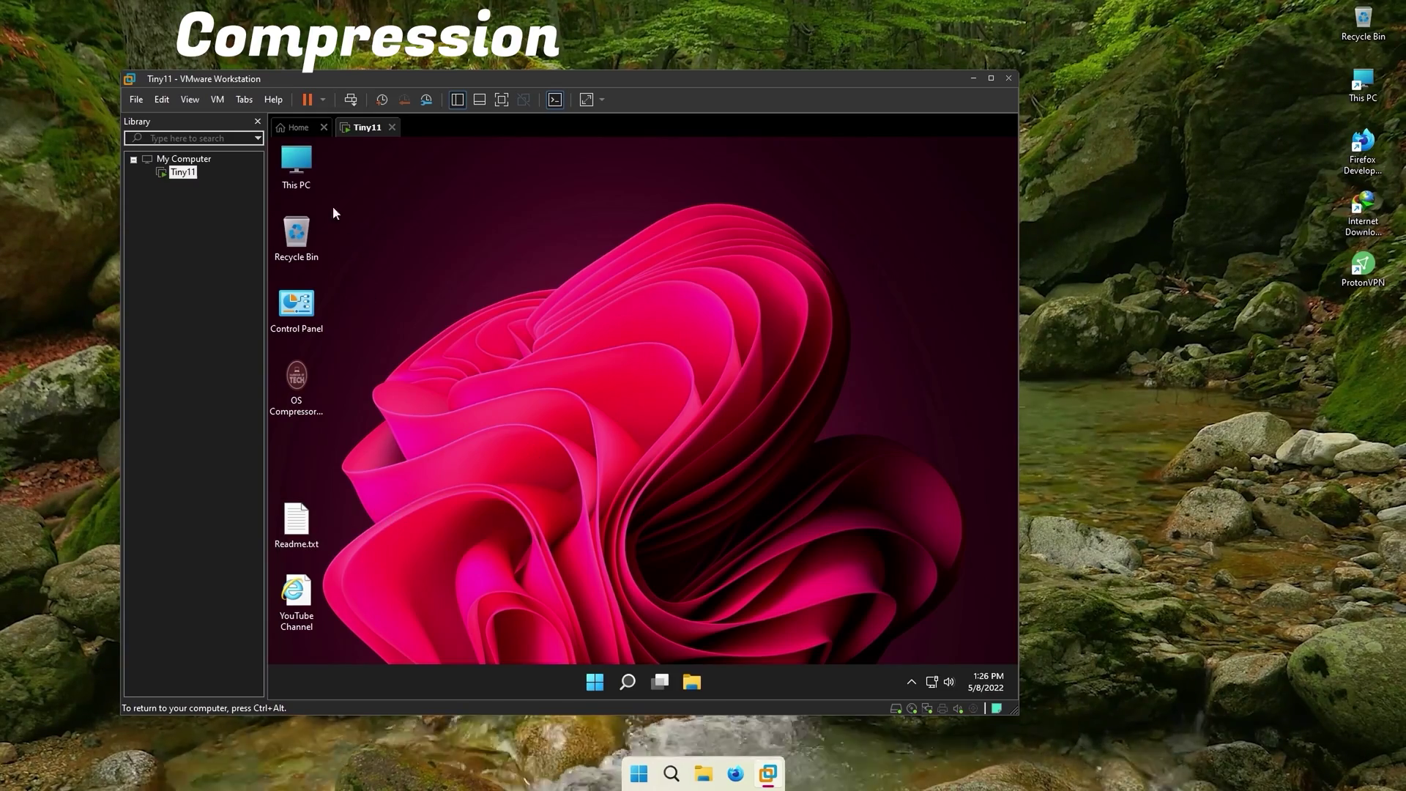
# Enable 'Compress this drive' in Local Disk (C:) Properties, raising free space to 1.05 GB
pyautogui.doubleClick(305, 168)
pyautogui.rightClick(591, 480)
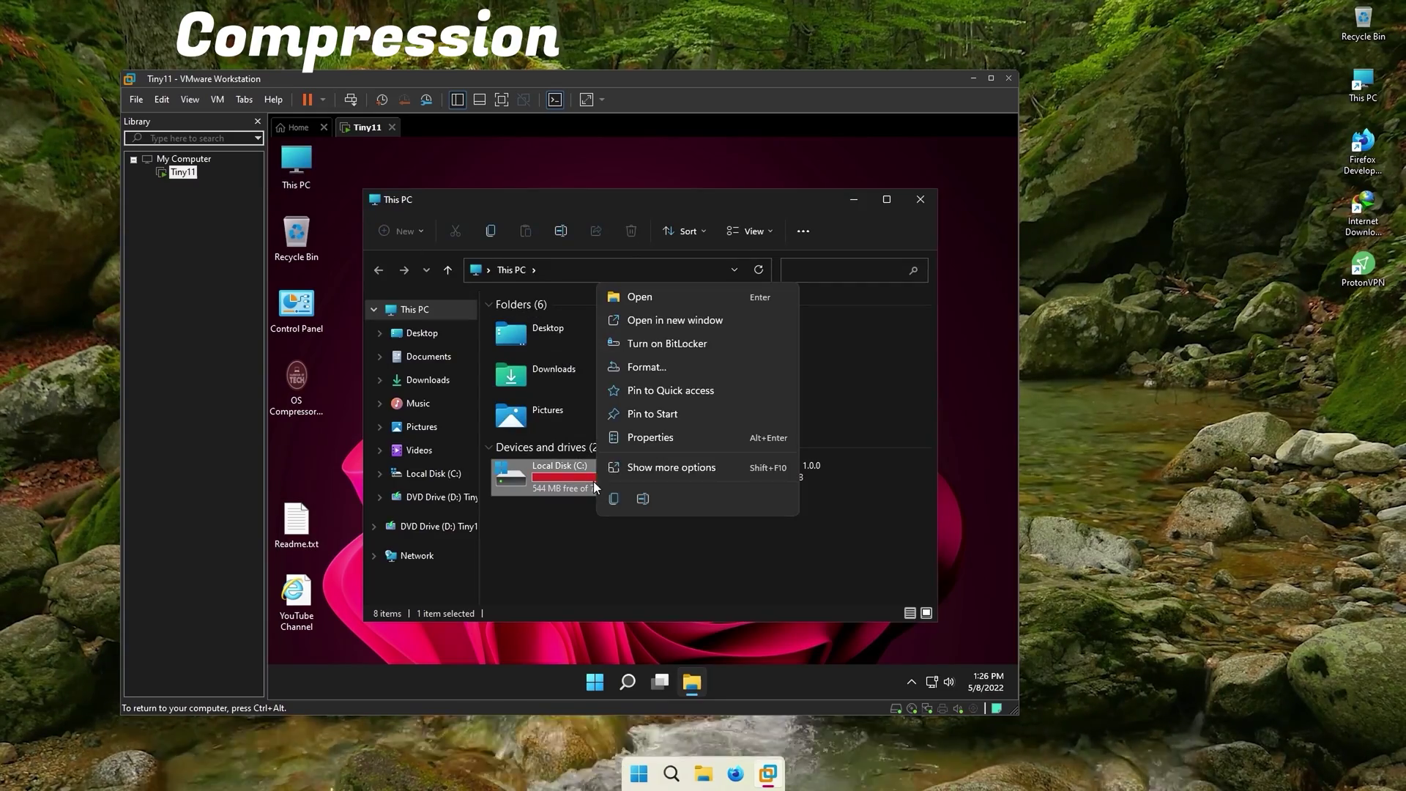
pyautogui.click(623, 441)
pyautogui.click(703, 580)
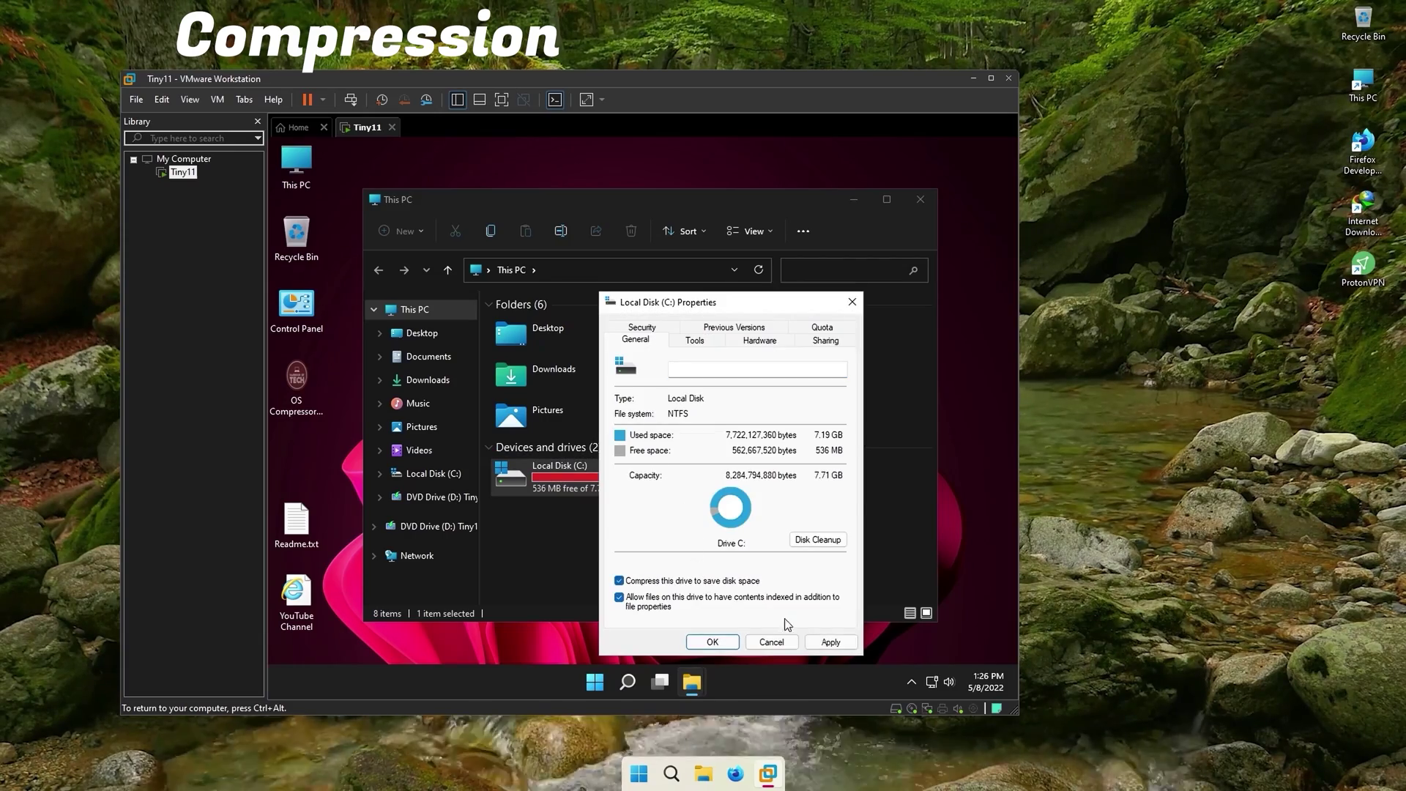
pyautogui.click(829, 641)
pyautogui.click(798, 489)
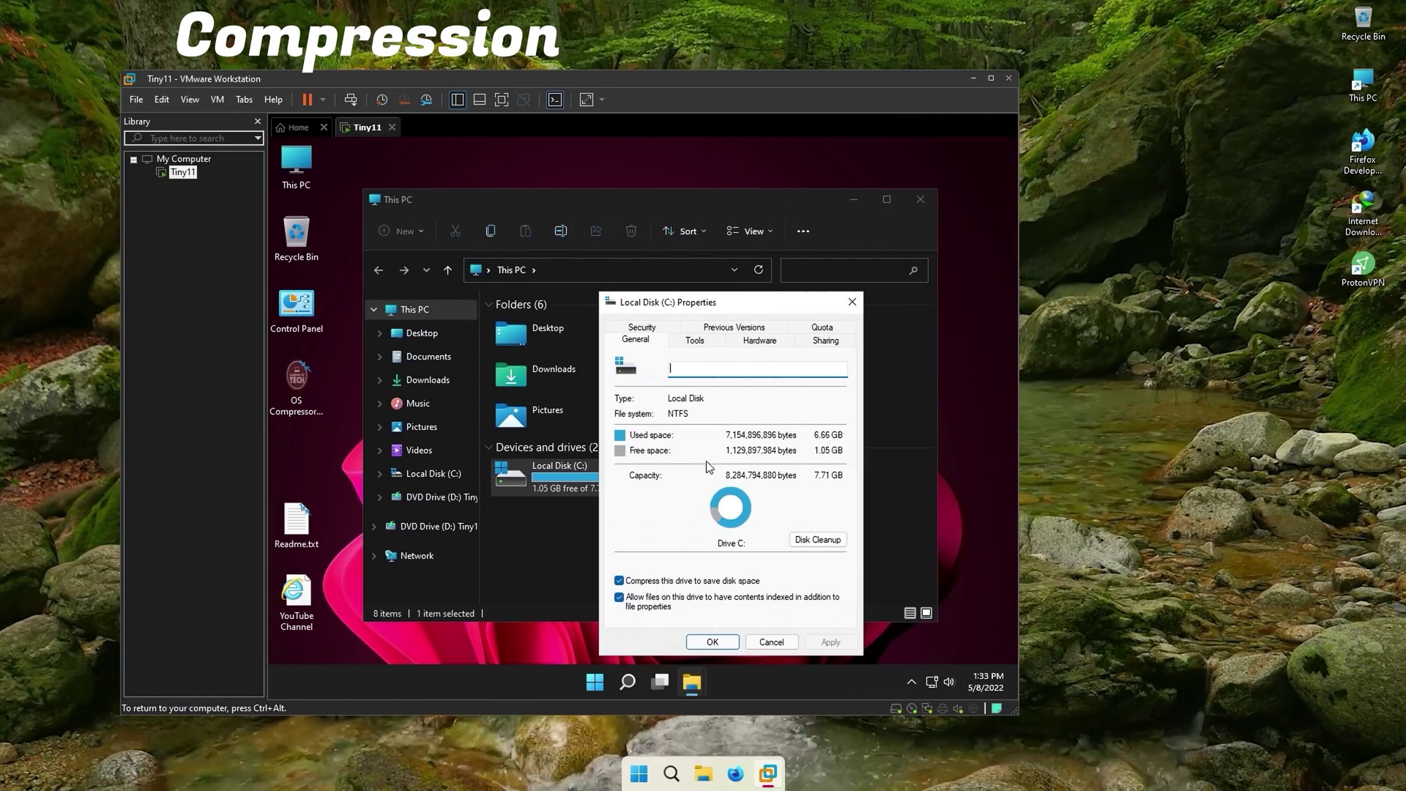
pyautogui.click(852, 301)
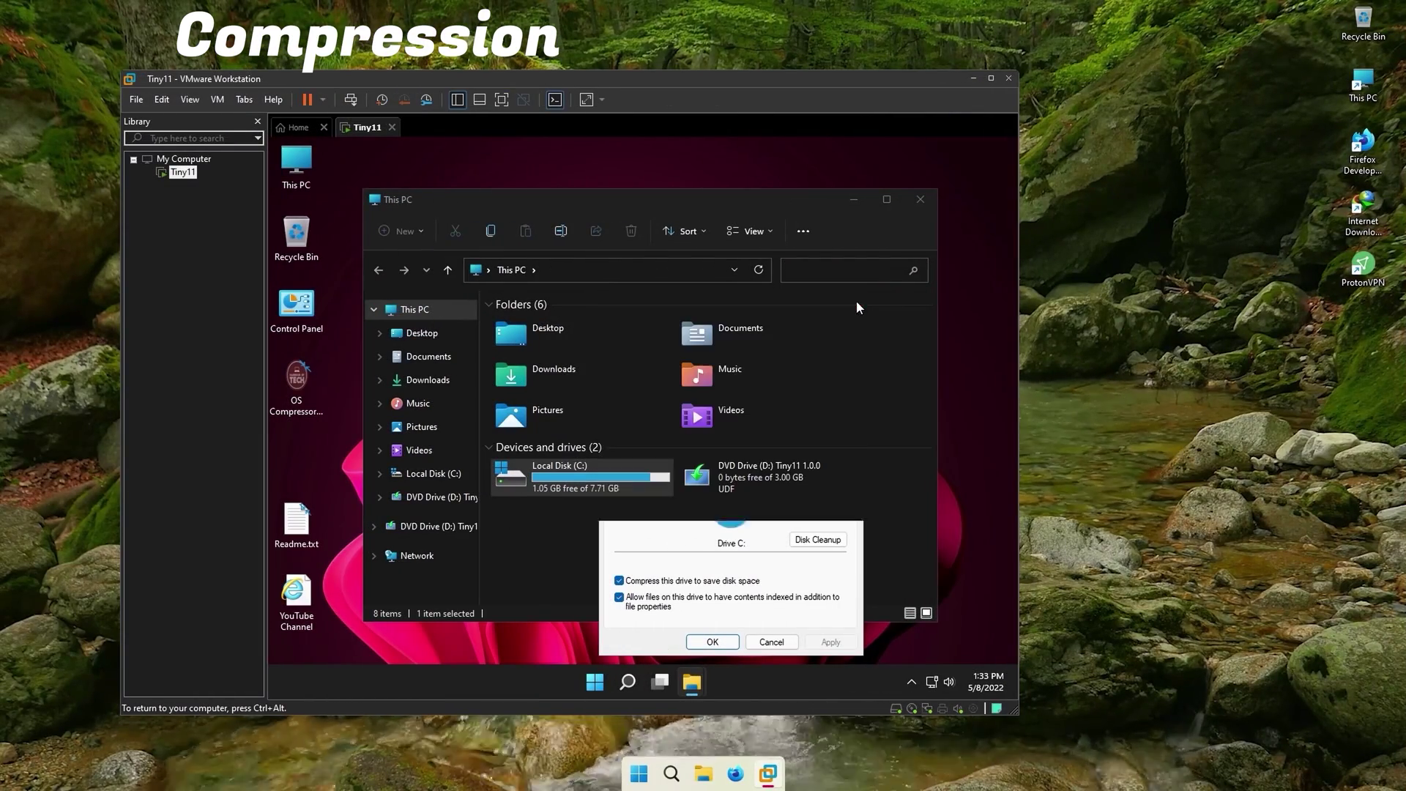
# Run the OS Compressor as administrator and dismiss the Storage Sense notification
pyautogui.click(918, 207)
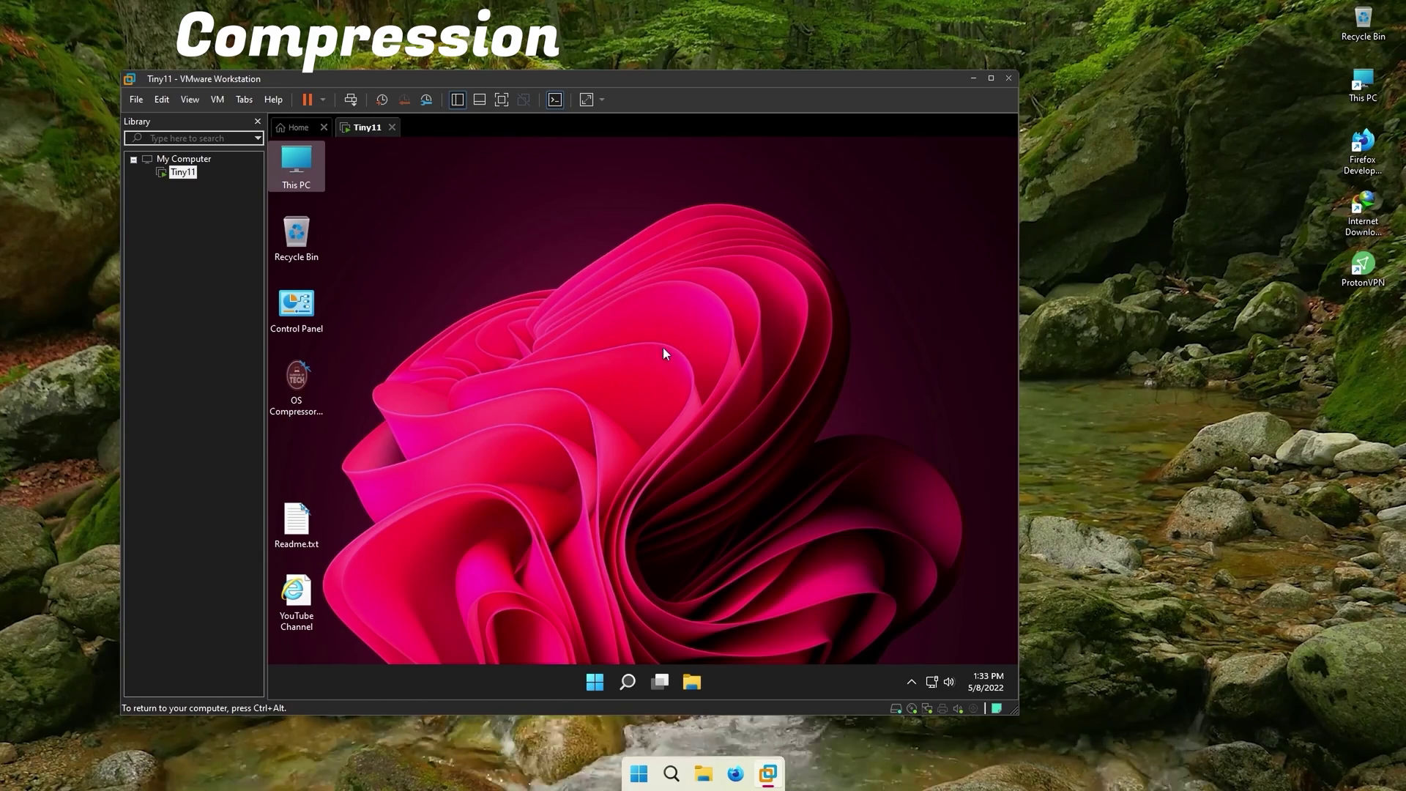
pyautogui.rightClick(301, 391)
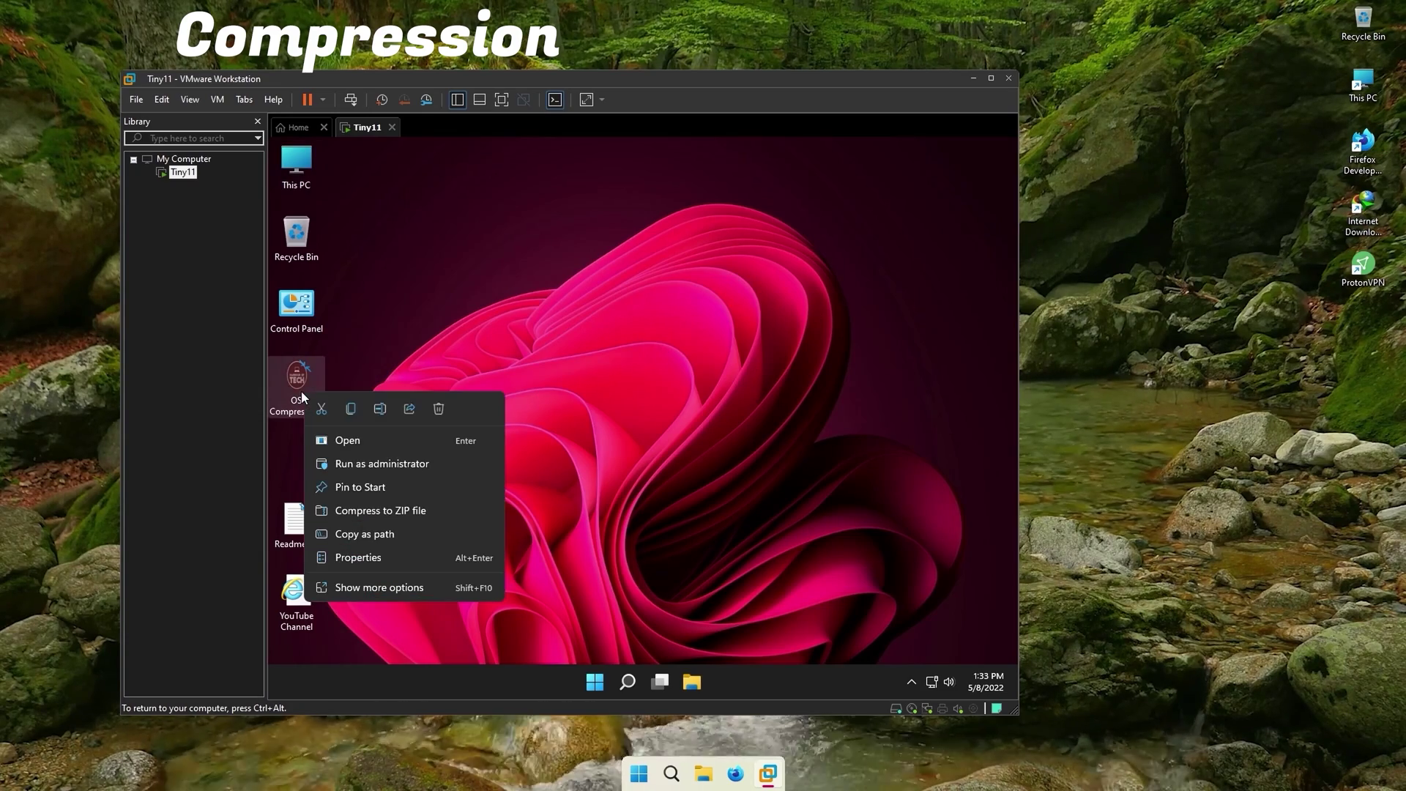
pyautogui.click(354, 466)
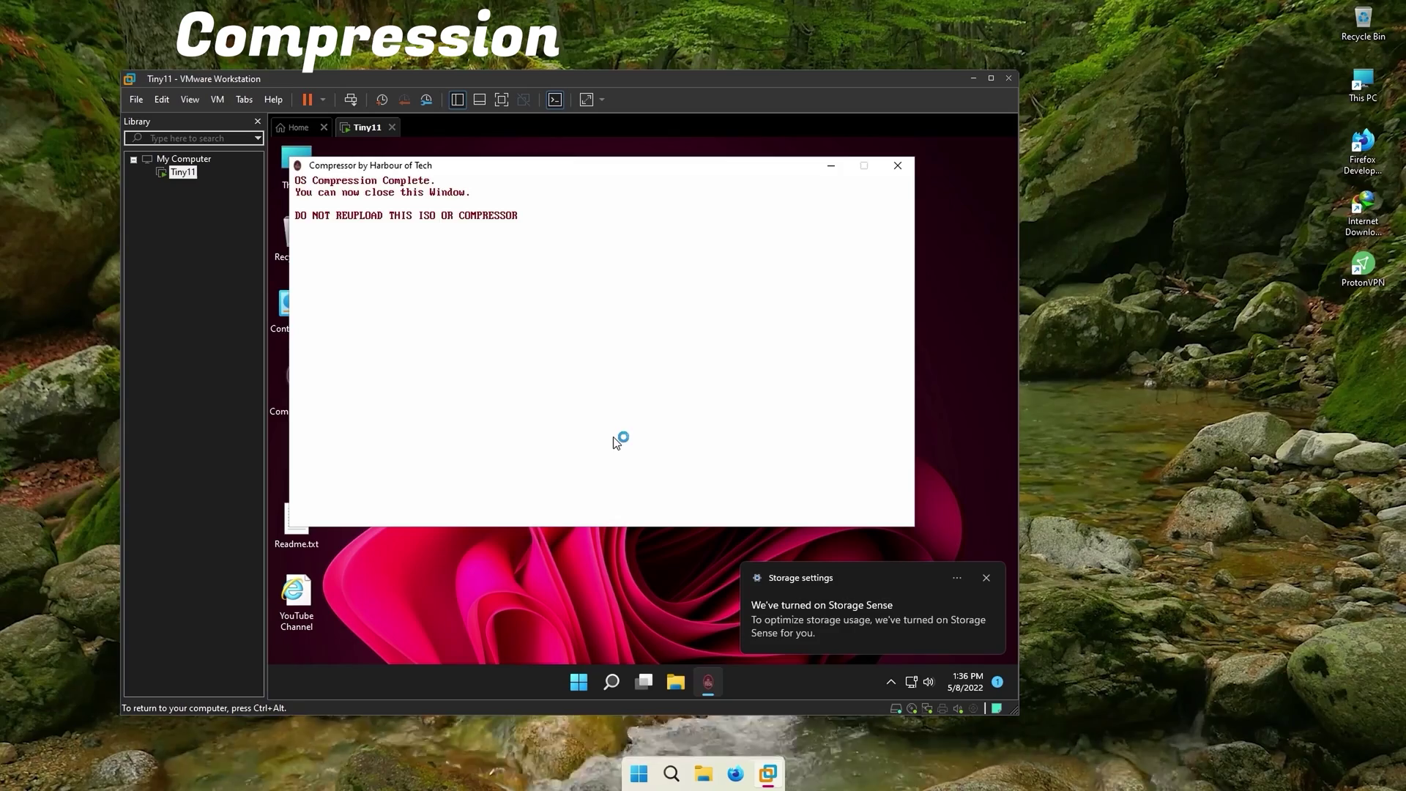
pyautogui.click(985, 579)
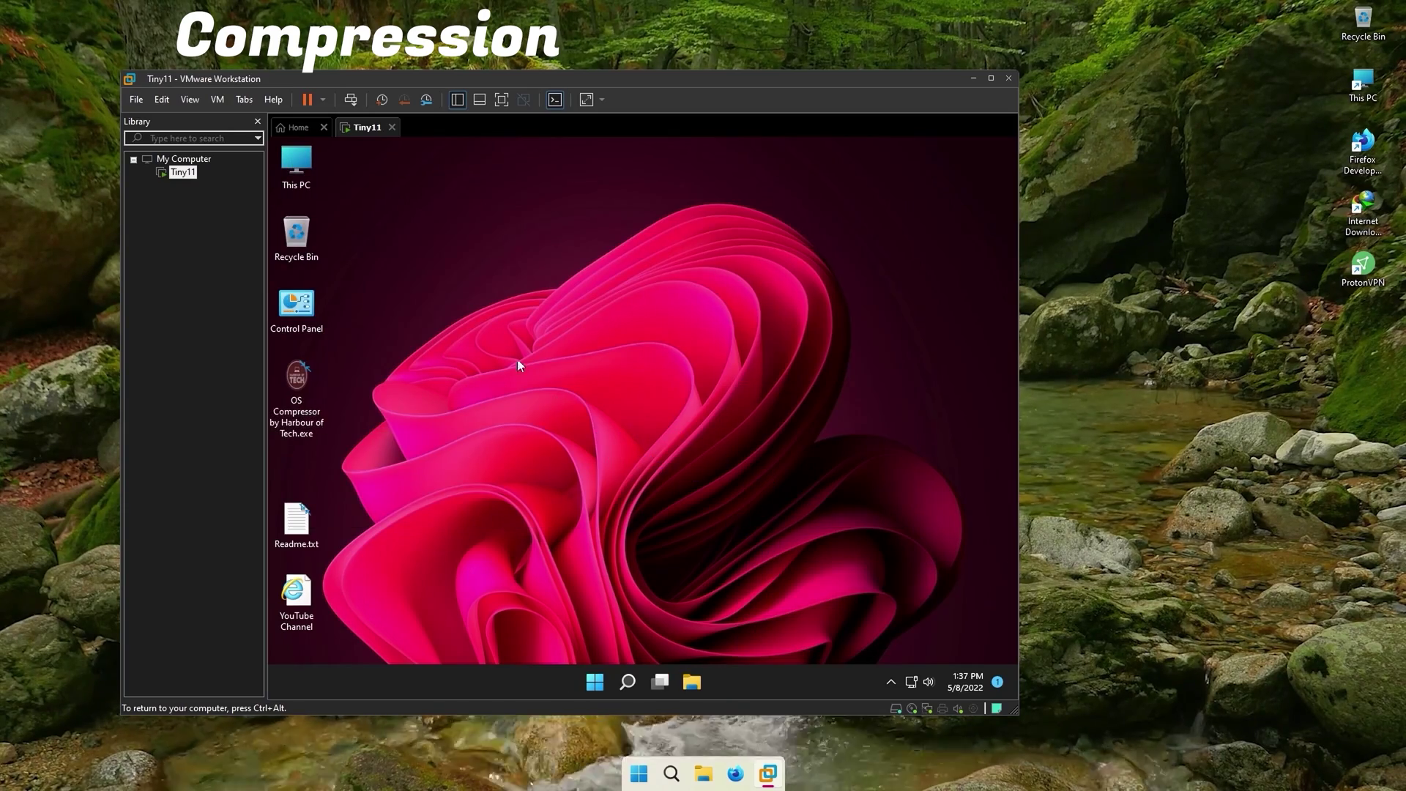
# Open Local Disk (C:) properties in This PC to check the free space
pyautogui.doubleClick(304, 170)
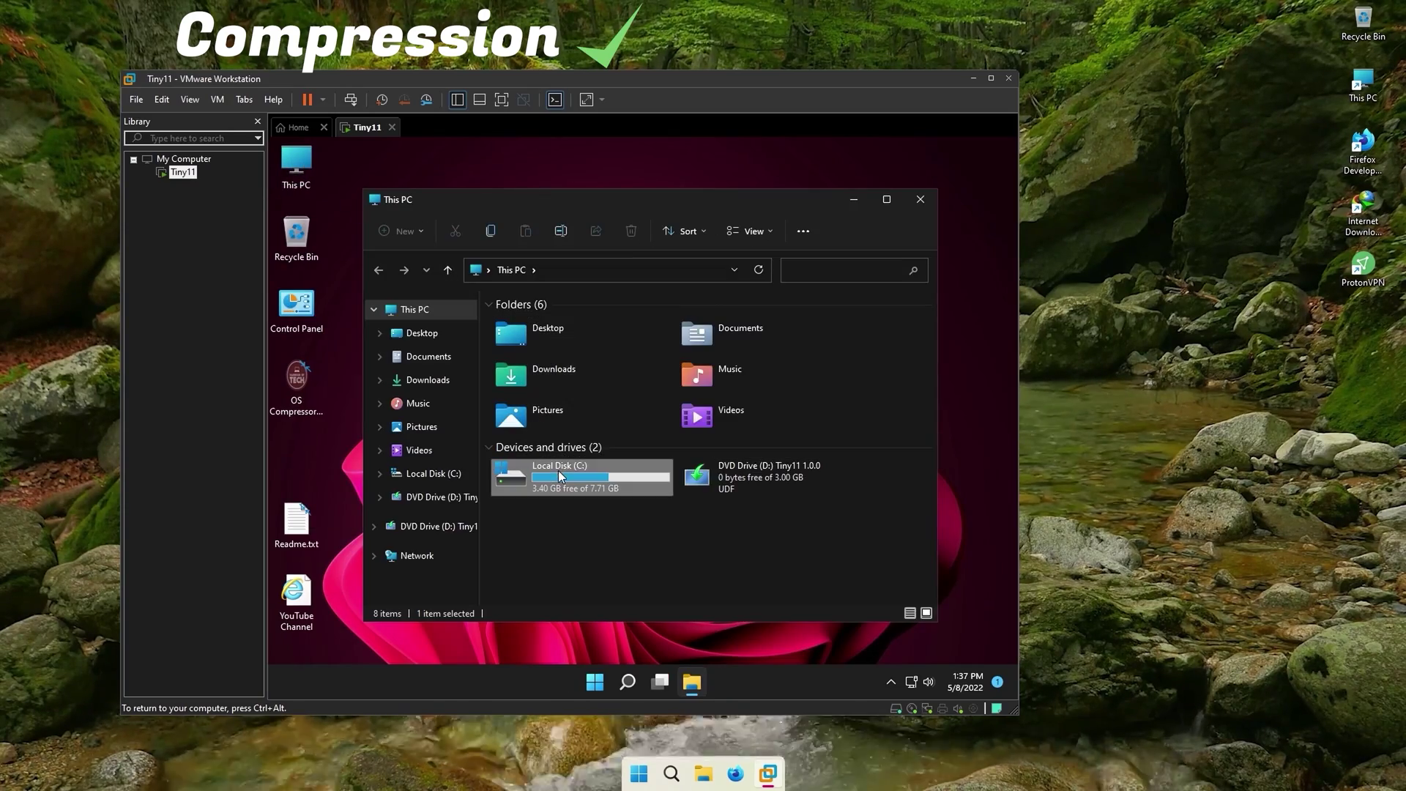
pyautogui.rightClick(558, 470)
pyautogui.click(591, 429)
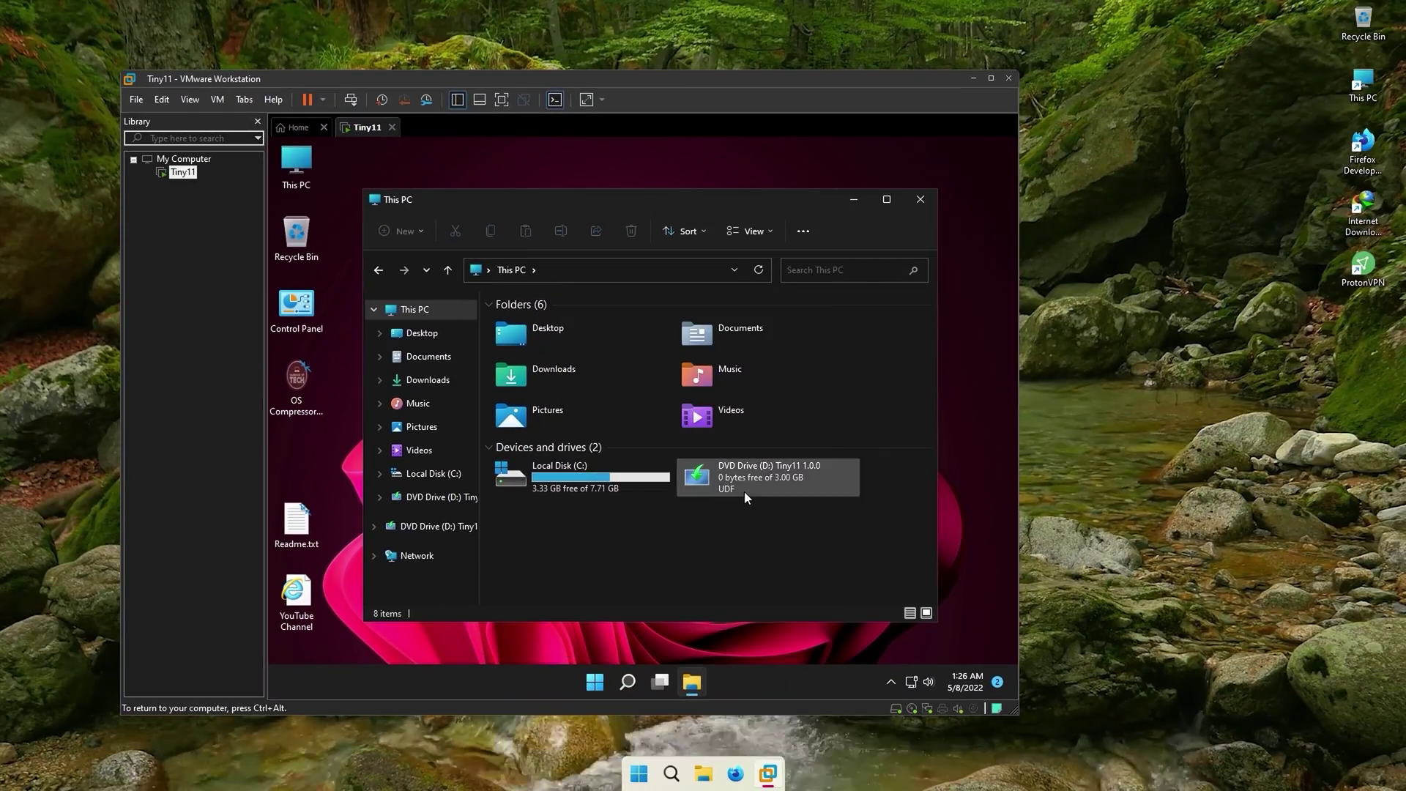
# Disable Windows updates with Windows Update Blocker from the disc's Extras folder
pyautogui.doubleClick(744, 490)
pyautogui.doubleClick(609, 389)
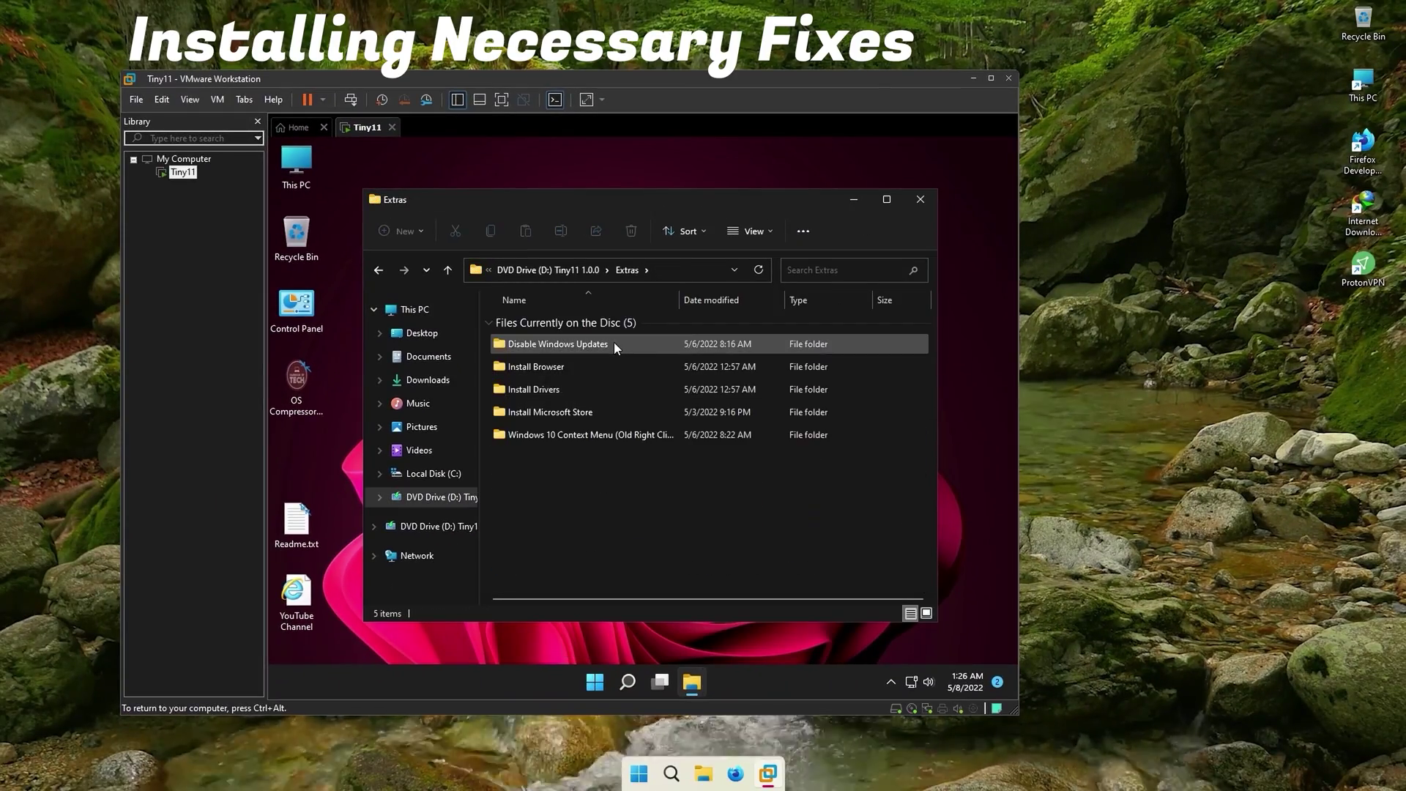
pyautogui.doubleClick(614, 341)
pyautogui.doubleClick(596, 360)
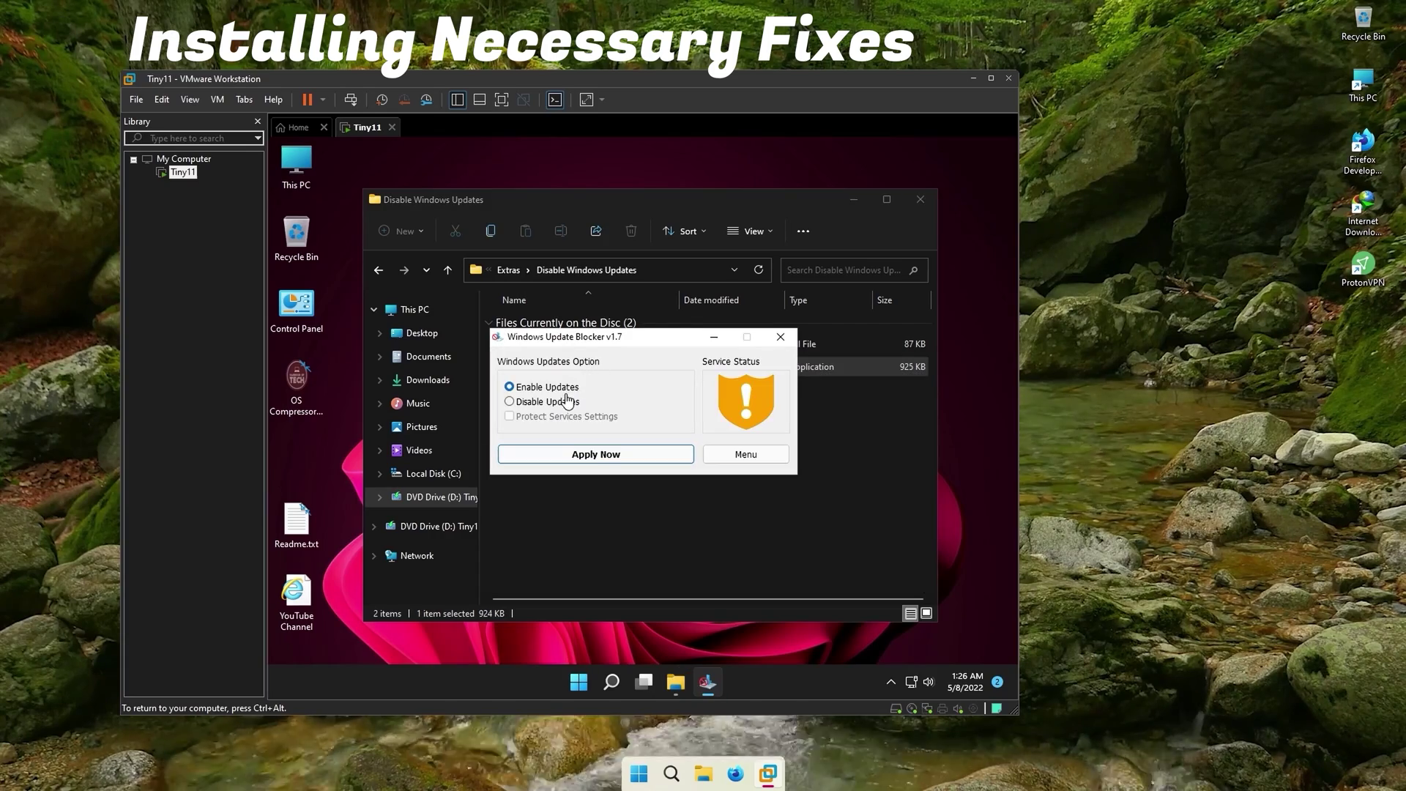
pyautogui.click(564, 402)
pyautogui.click(579, 456)
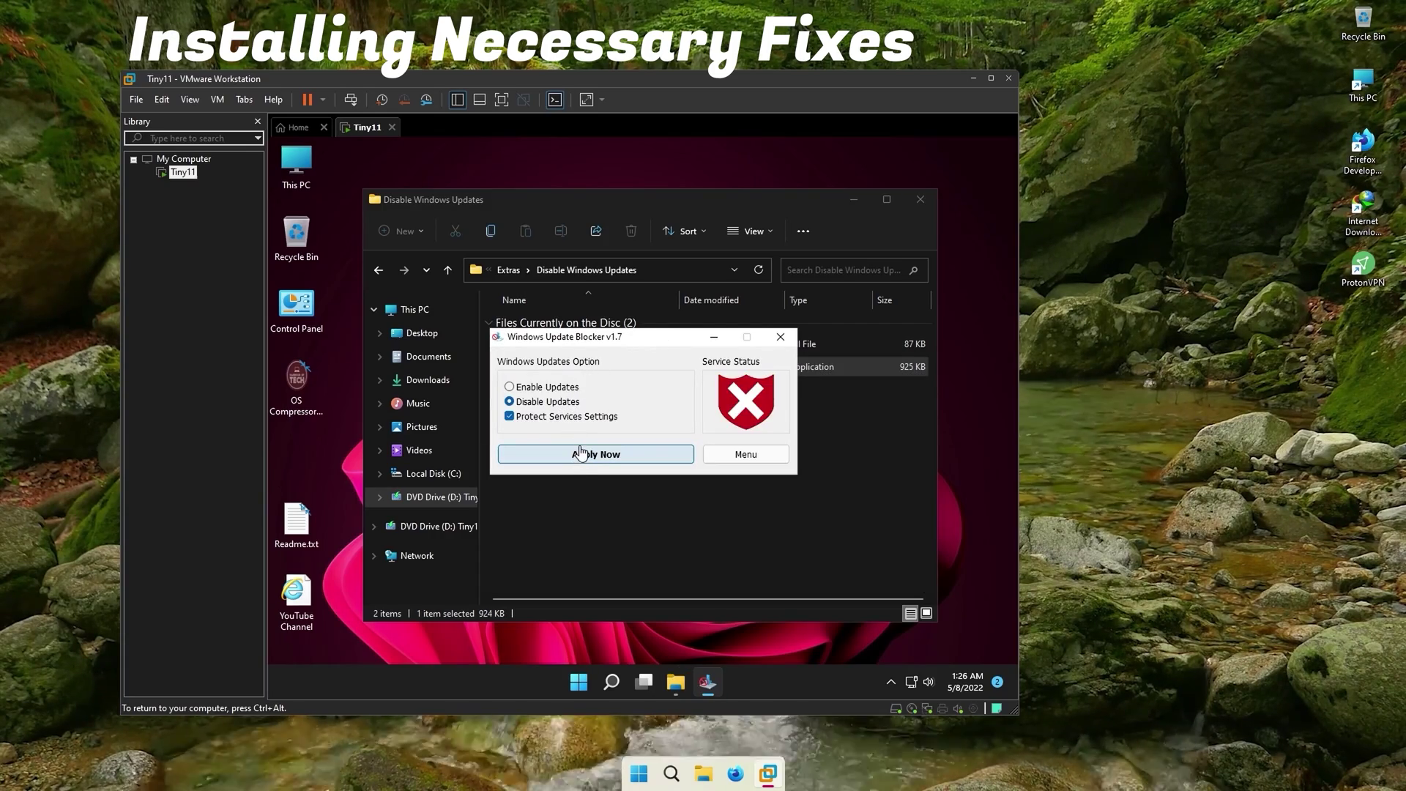
pyautogui.click(781, 336)
# Install Firefox Developer Edition from Install Browser with default settings, without launching it
pyautogui.click(448, 270)
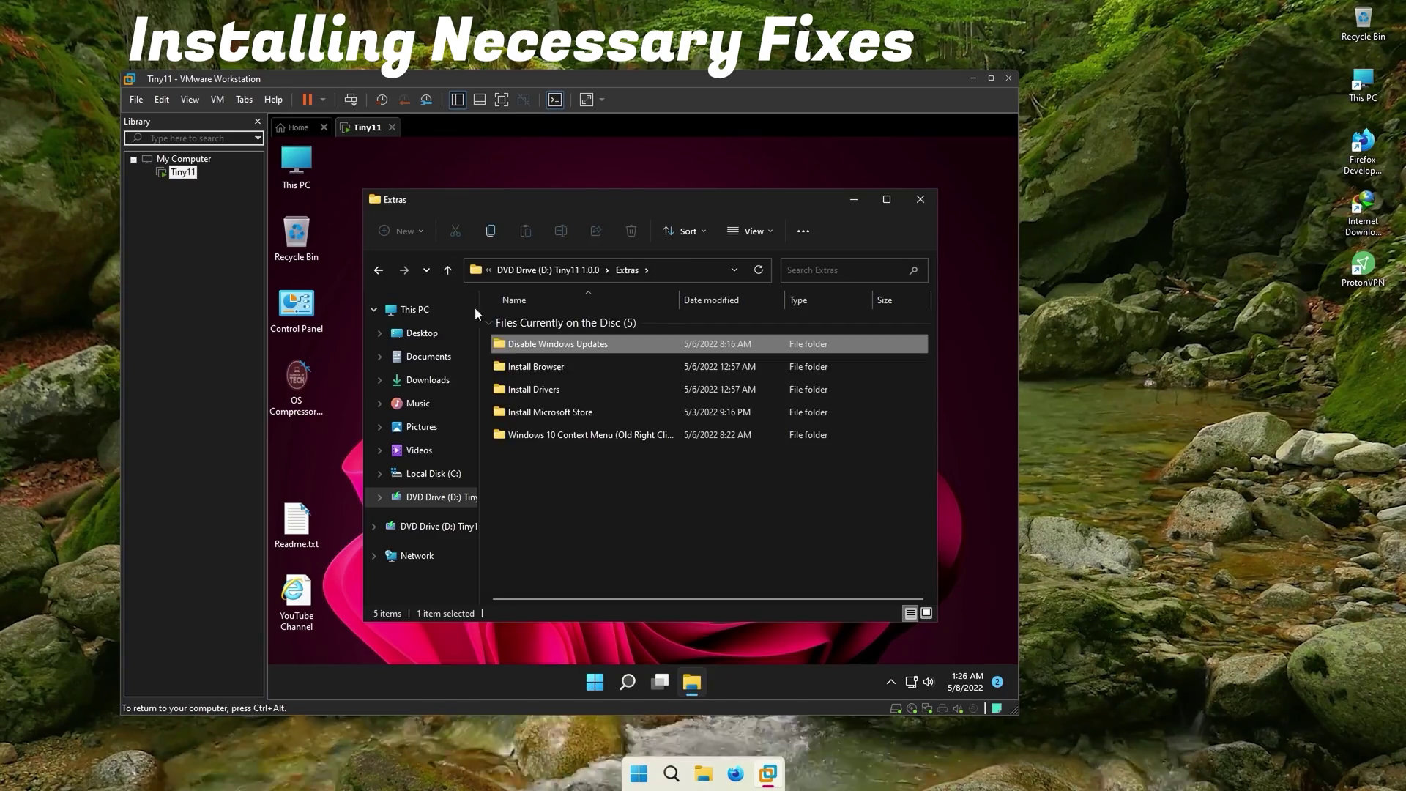
pyautogui.click(521, 367)
pyautogui.doubleClick(531, 368)
pyautogui.doubleClick(530, 368)
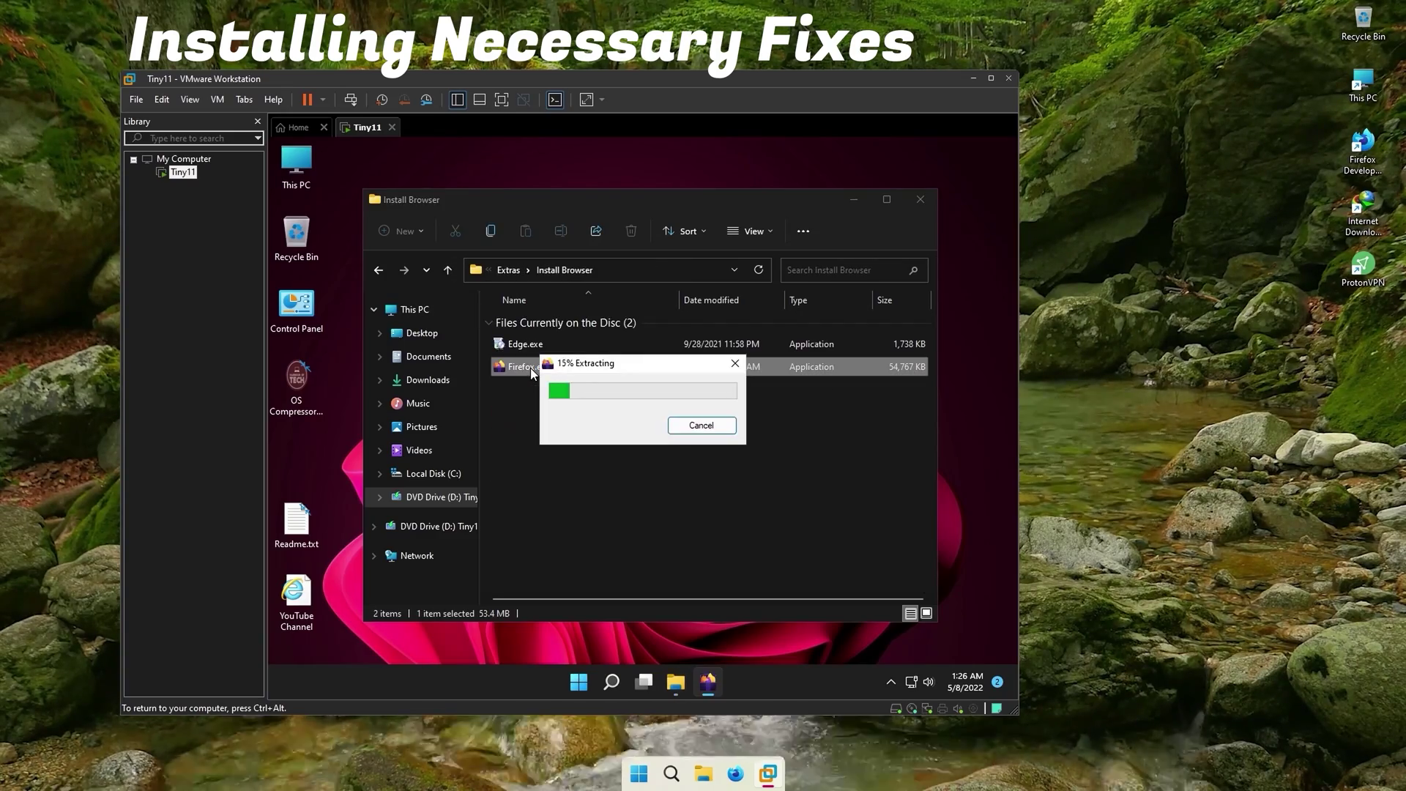
pyautogui.click(723, 525)
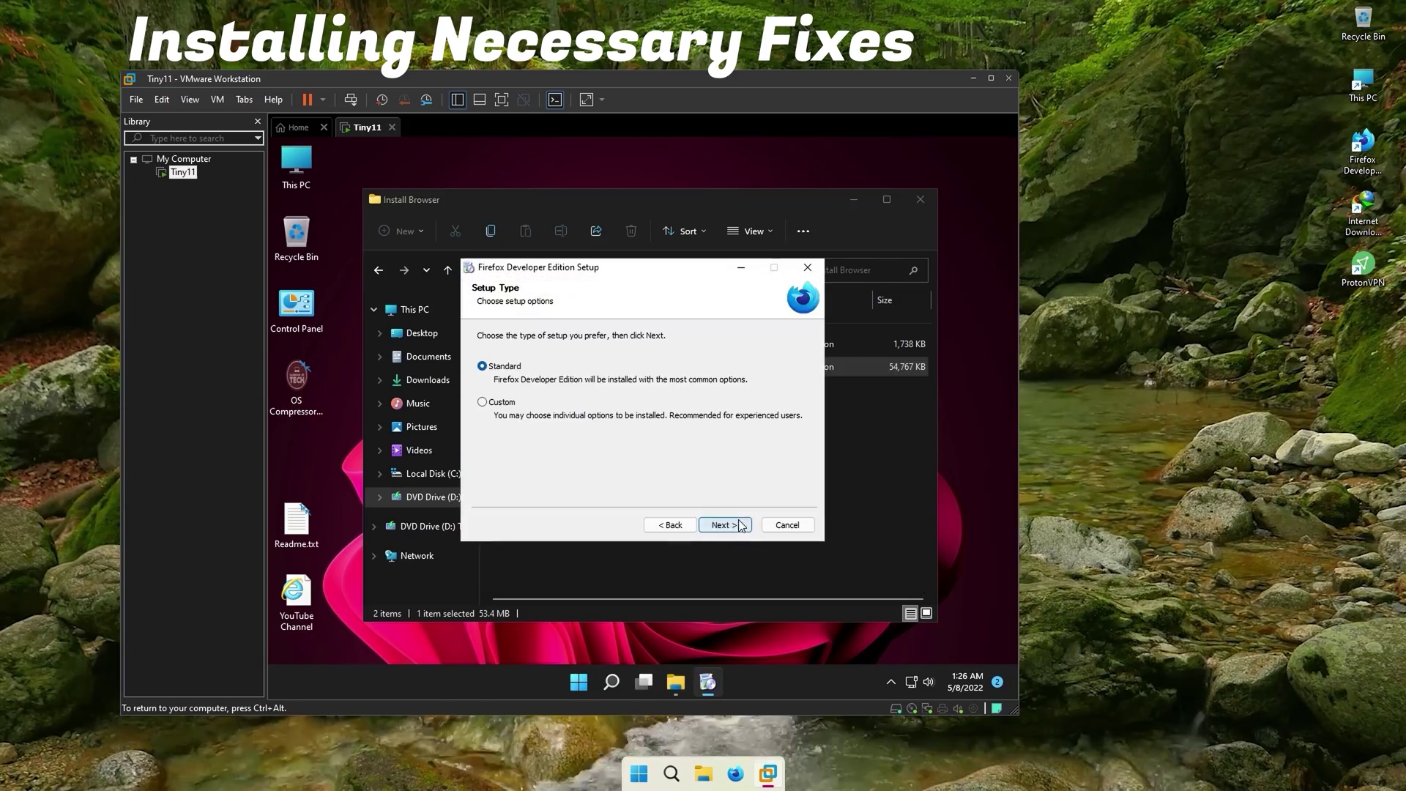
pyautogui.click(723, 524)
pyautogui.click(724, 525)
pyautogui.click(716, 520)
pyautogui.click(716, 521)
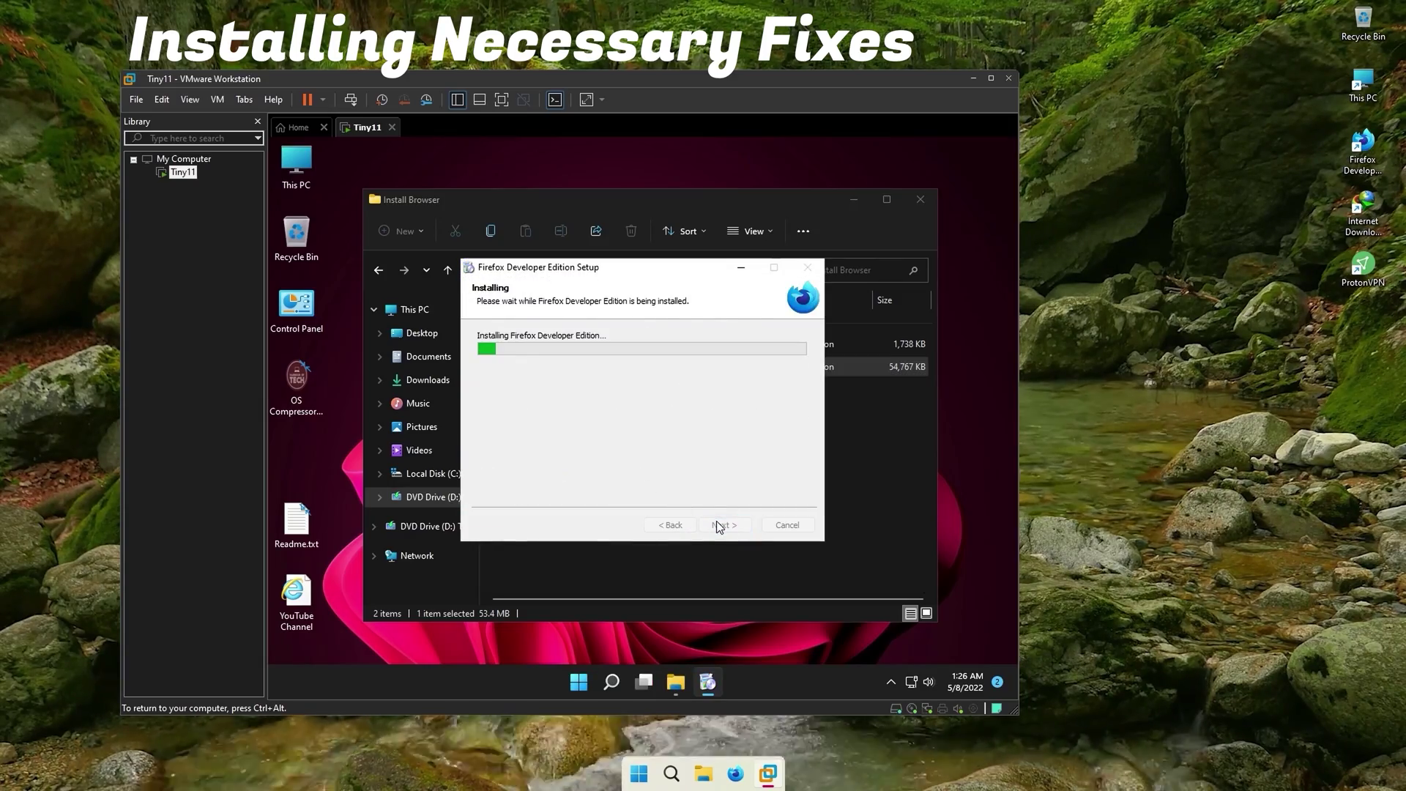
pyautogui.click(642, 407)
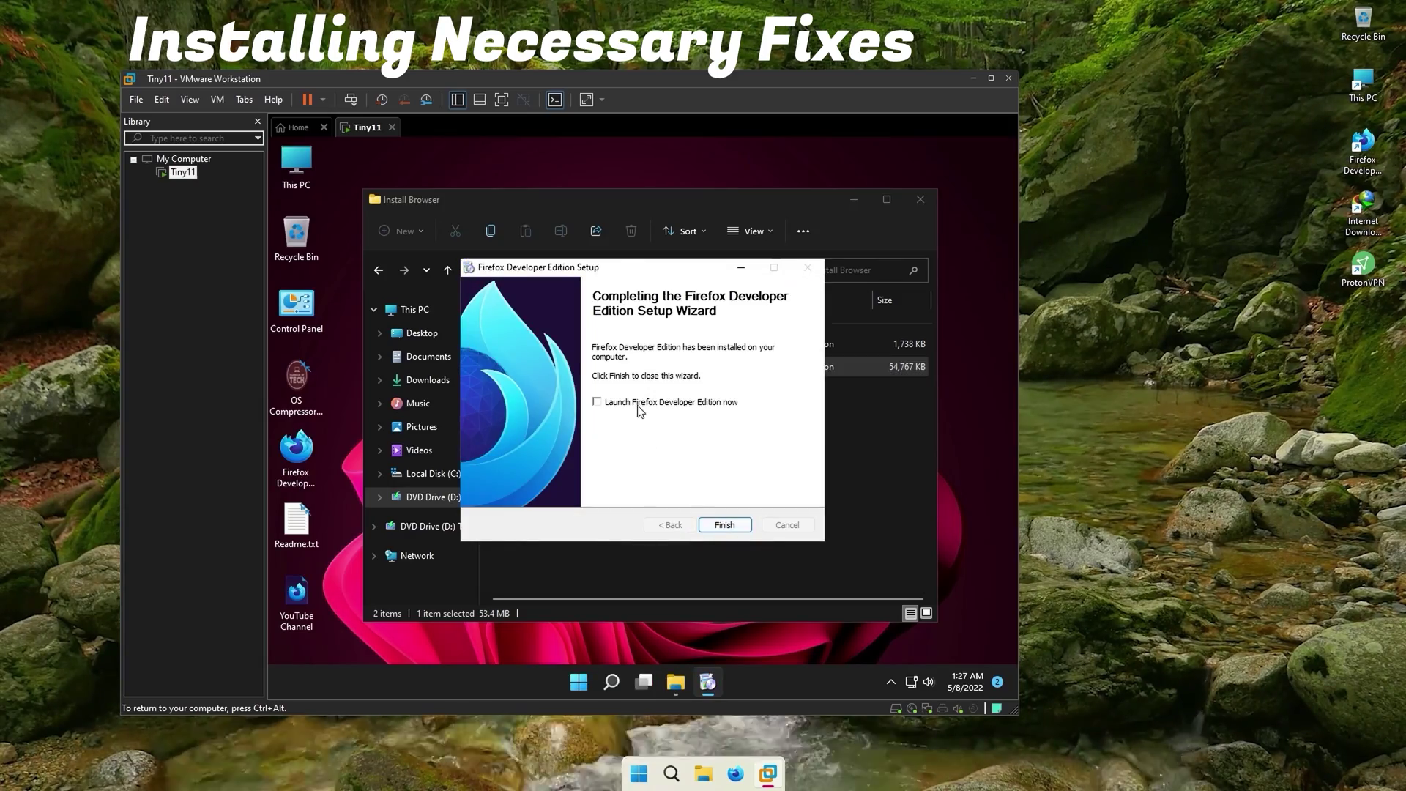
pyautogui.click(724, 524)
# Browse the Install Drivers folder, then return to Extras and select Install Microsoft Store
pyautogui.click(447, 270)
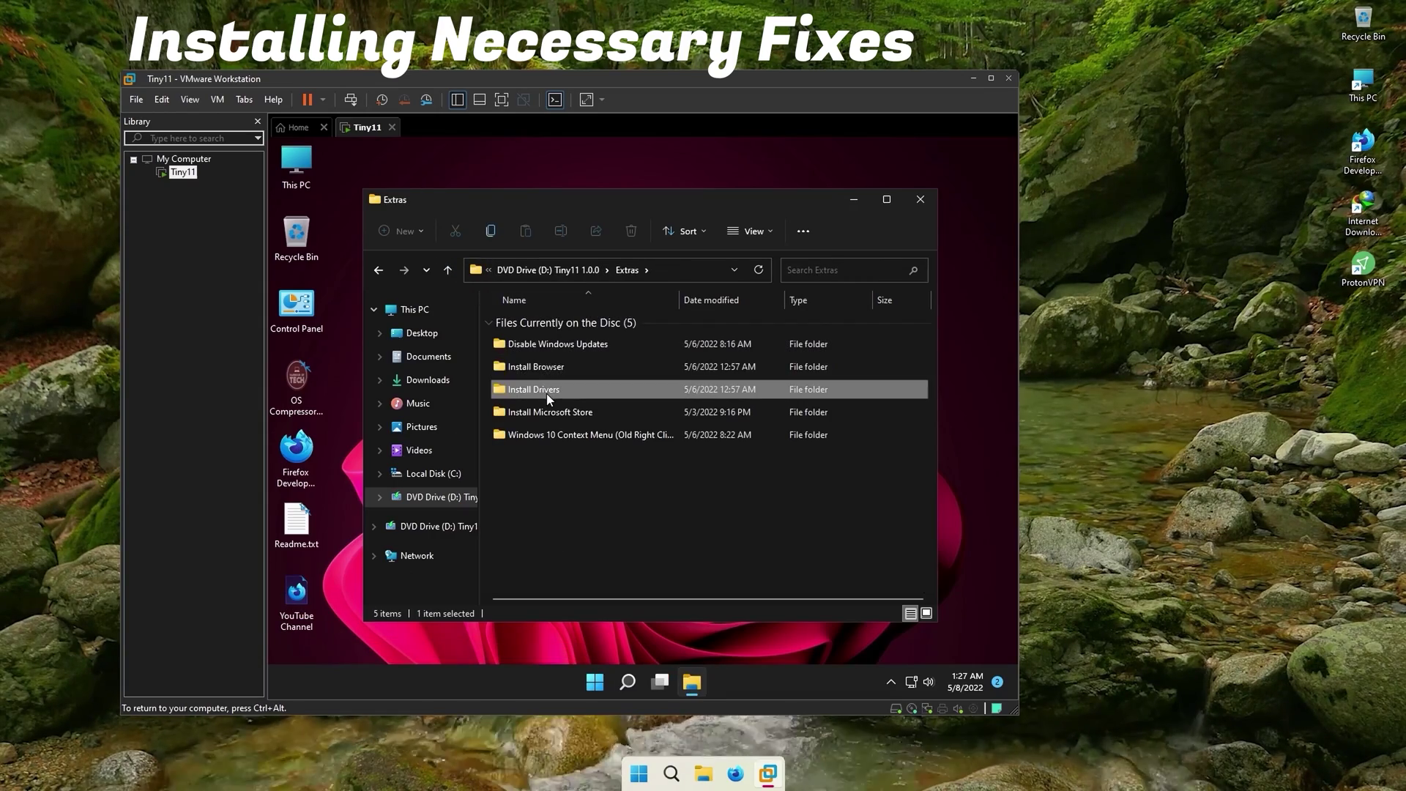
pyautogui.doubleClick(546, 394)
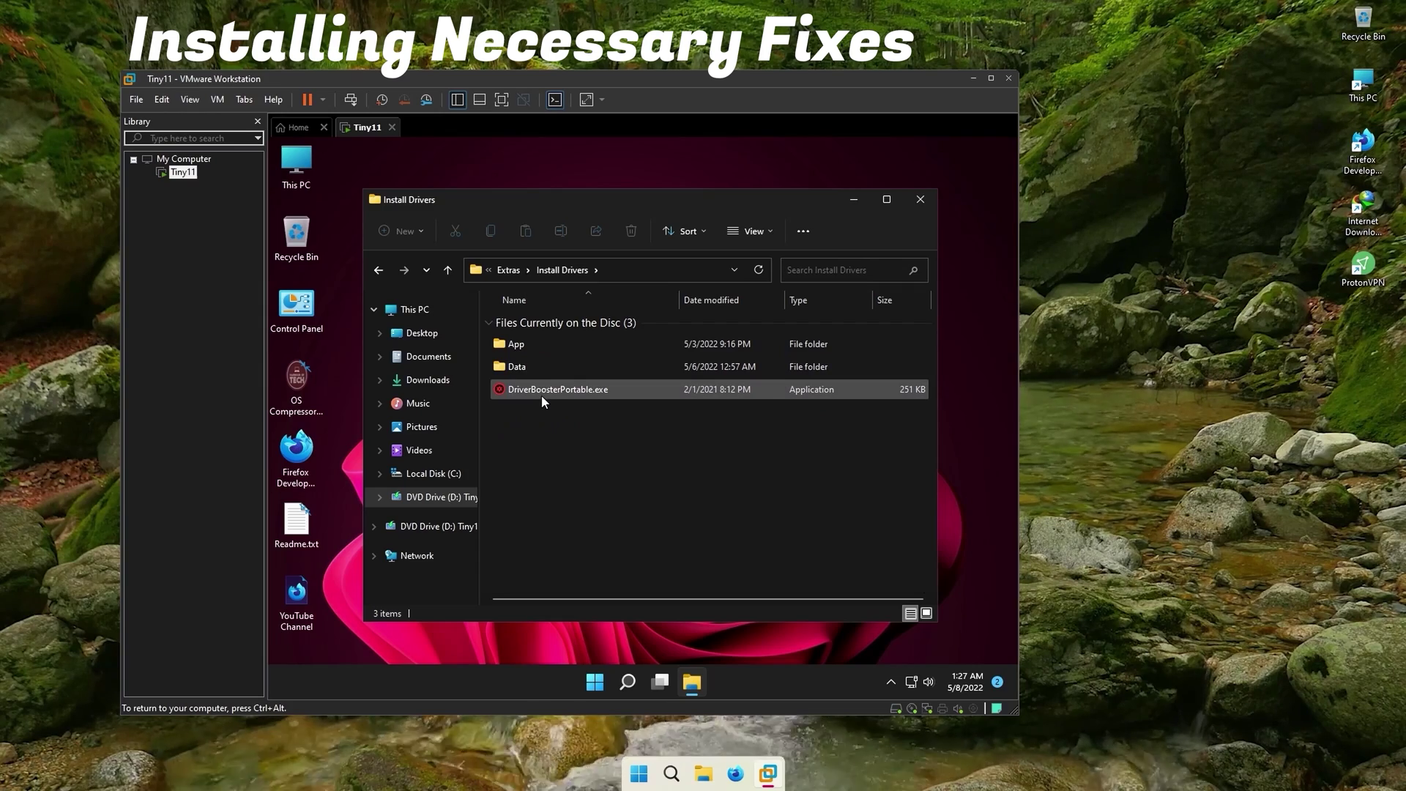
pyautogui.click(448, 270)
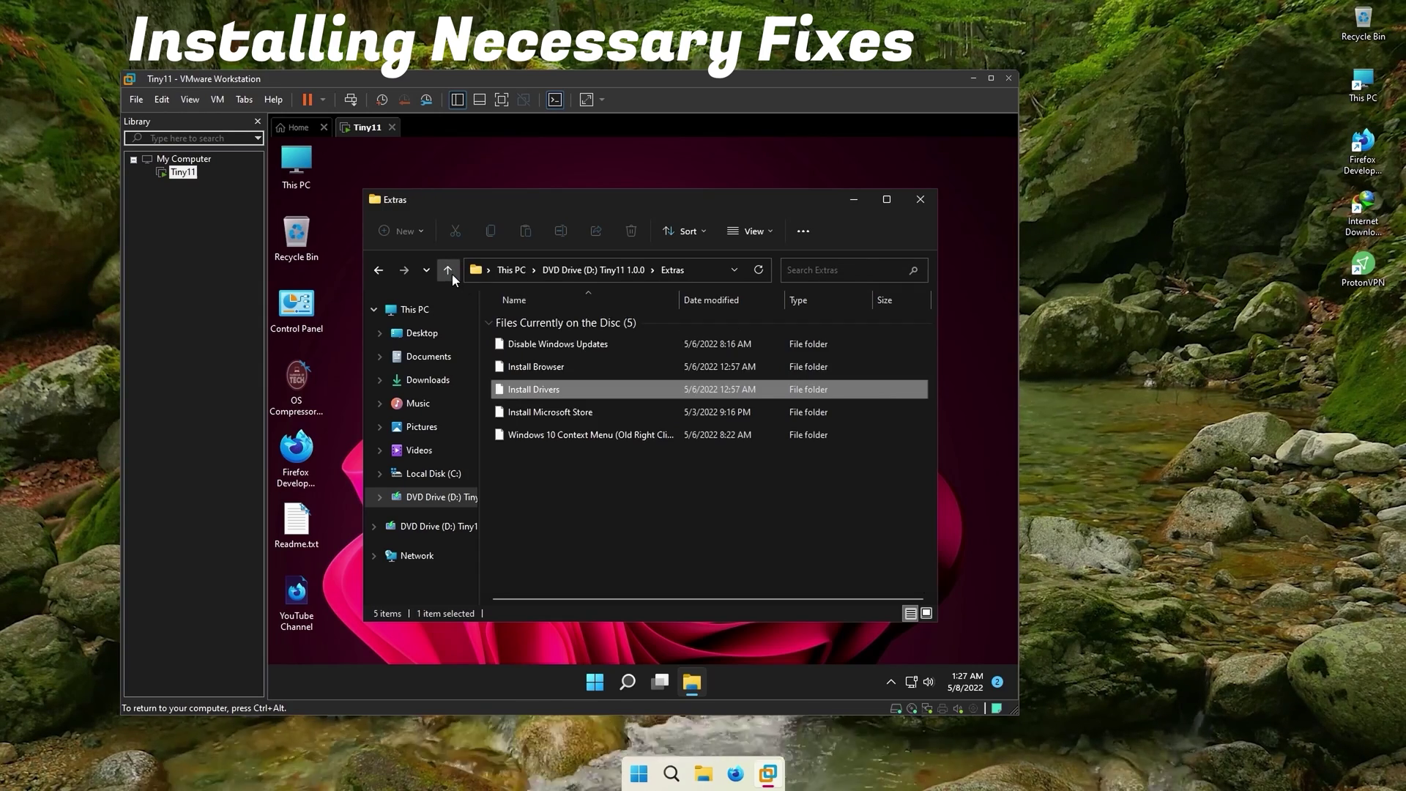
pyautogui.click(533, 416)
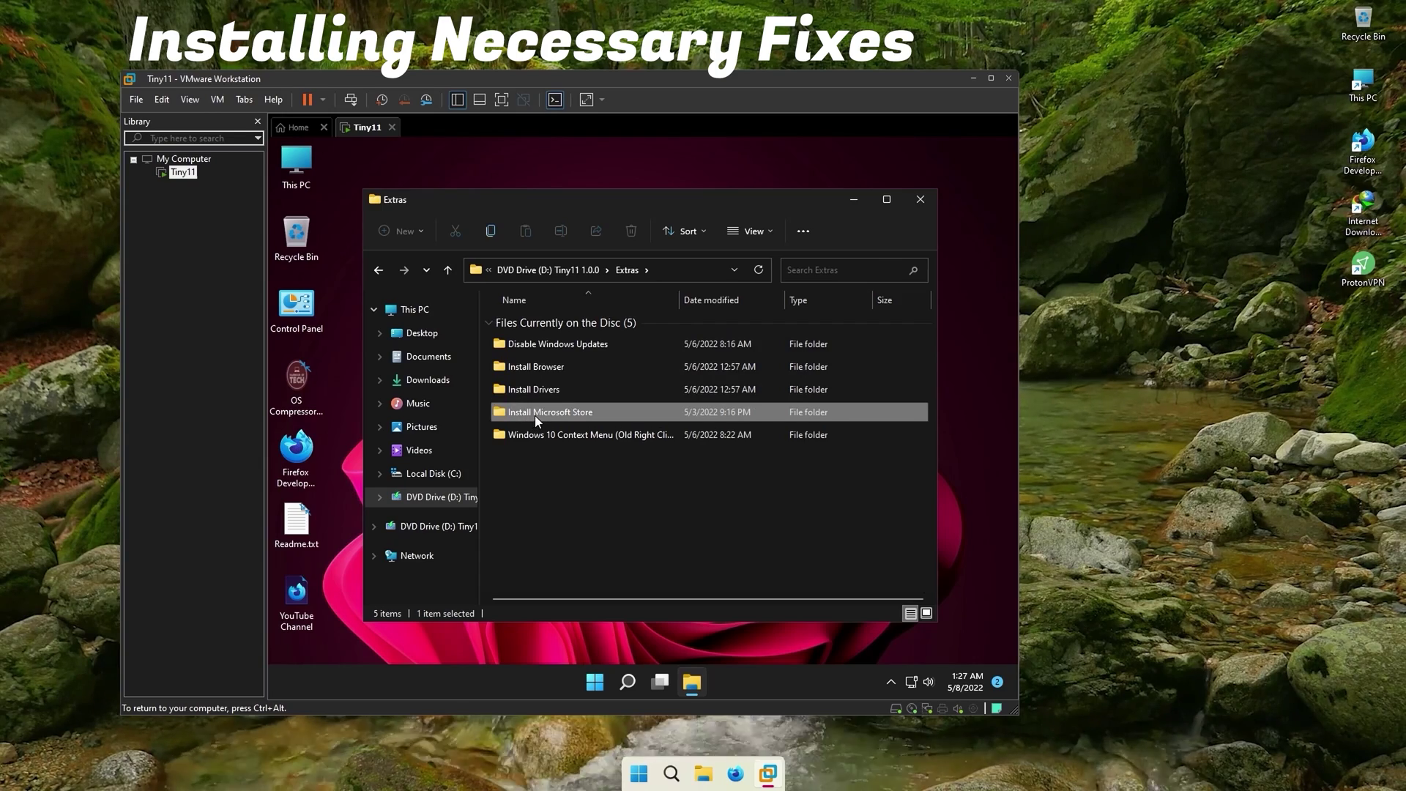
# Run Install-Store.exe as administrator and confirm Microsoft Store appears in Start
pyautogui.doubleClick(534, 415)
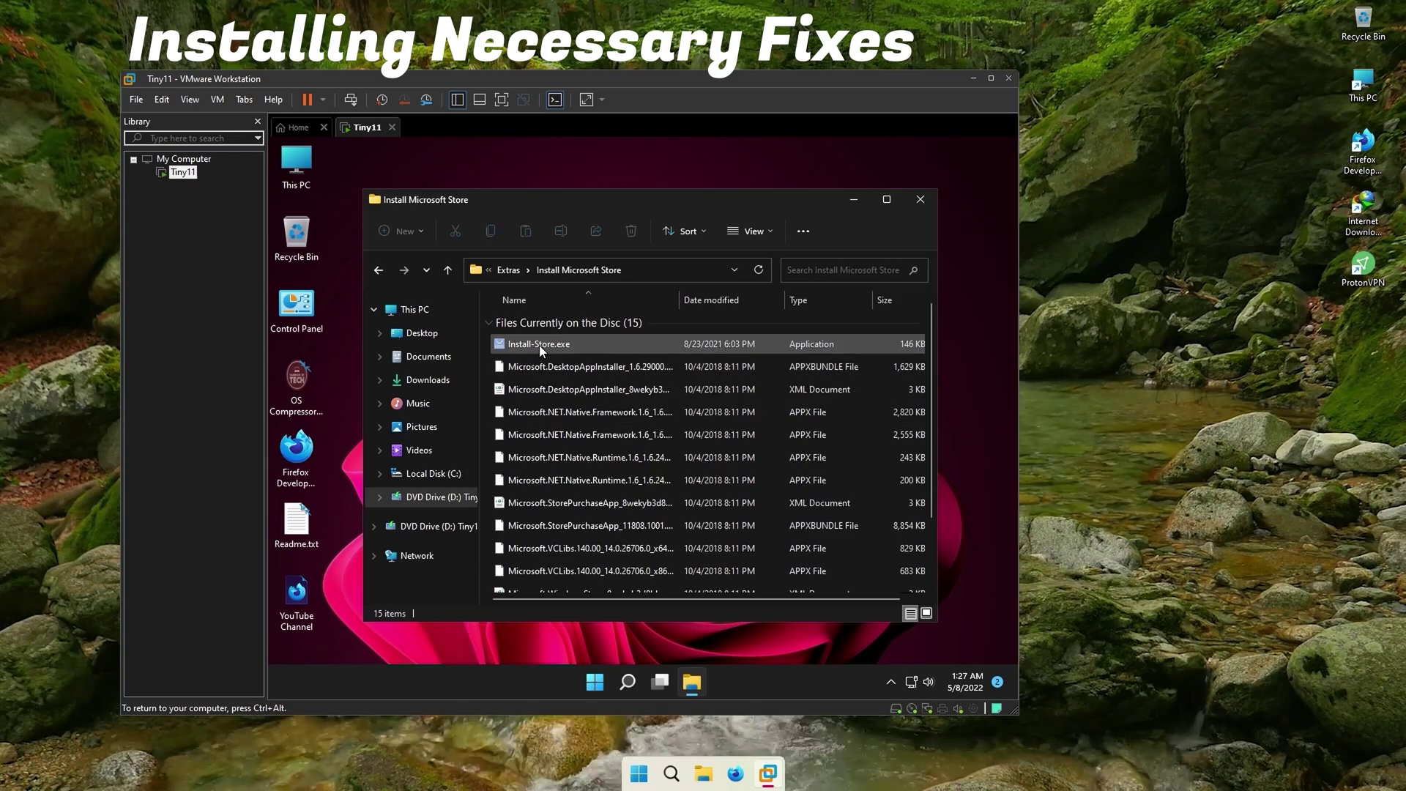
pyautogui.click(539, 345)
pyautogui.rightClick(539, 345)
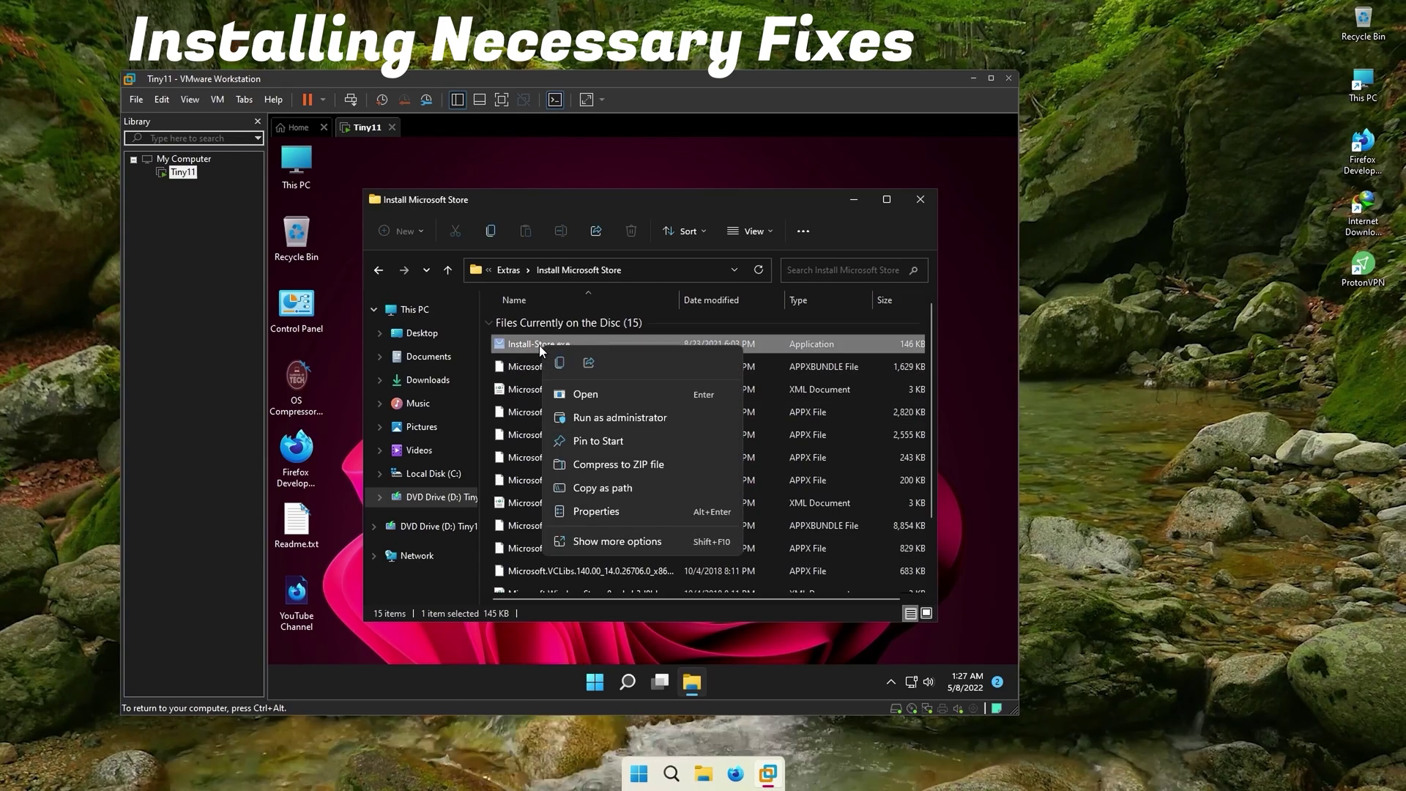
pyautogui.click(580, 417)
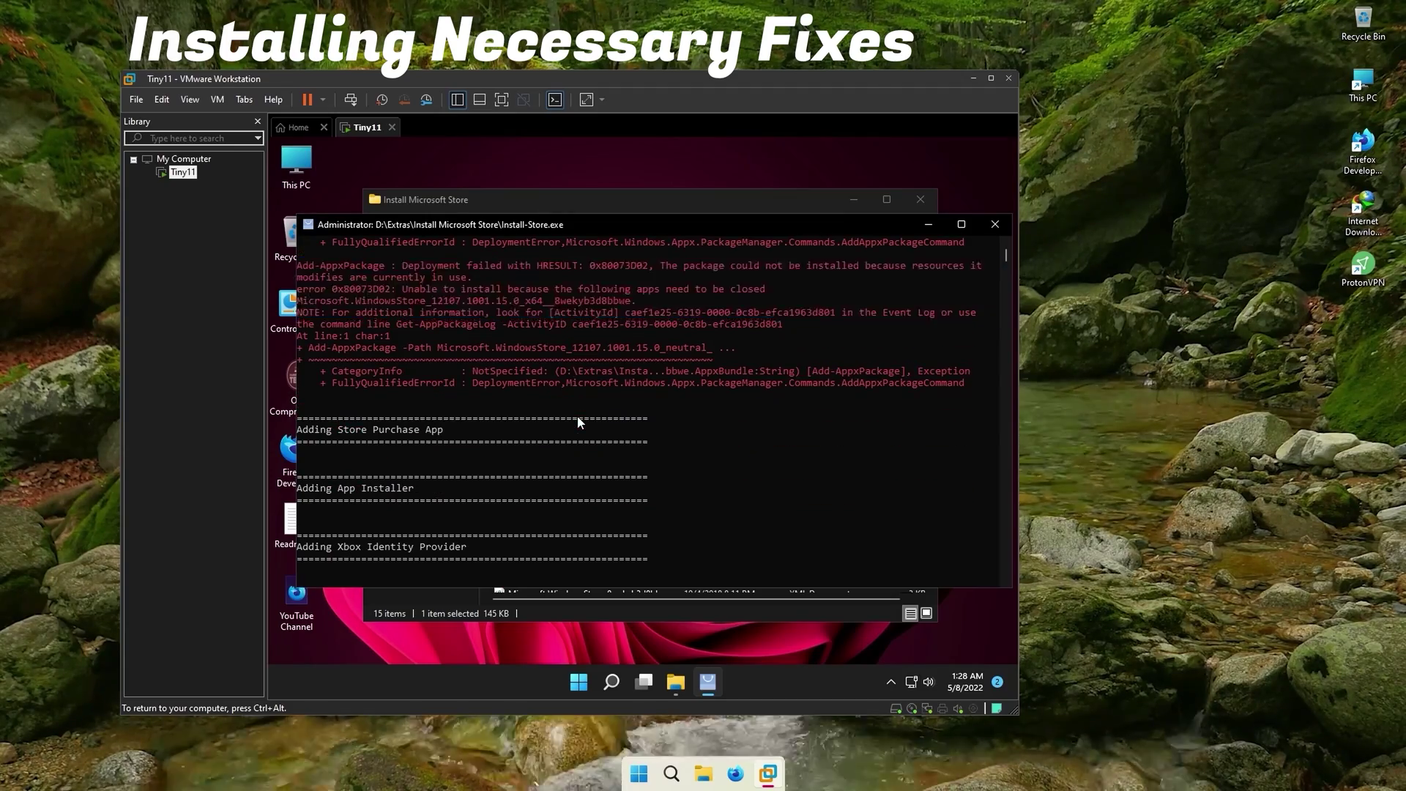
pyautogui.click(596, 683)
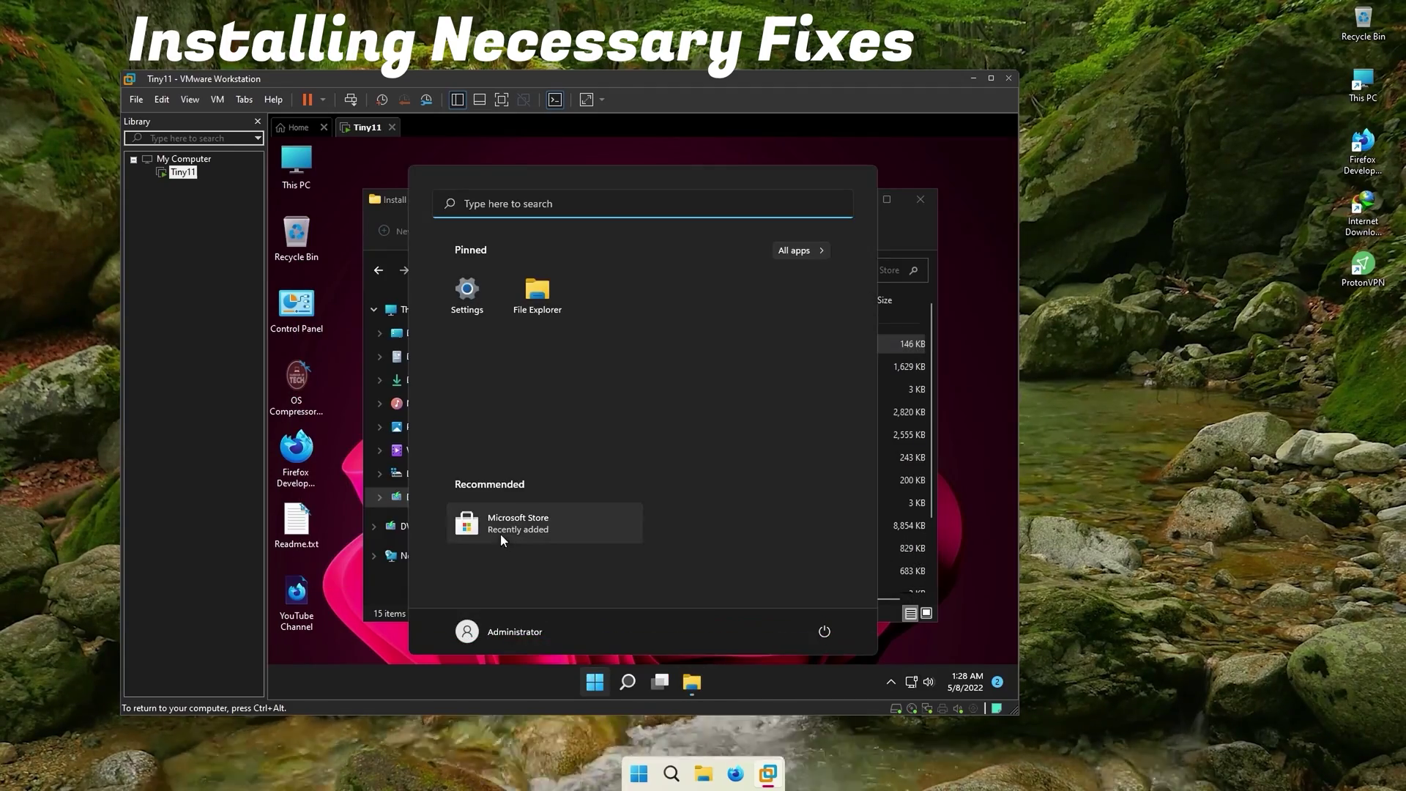
pyautogui.click(898, 238)
# Run Wub_x64.exe from Disable Windows Updates, close it, and return to Extras
pyautogui.click(447, 270)
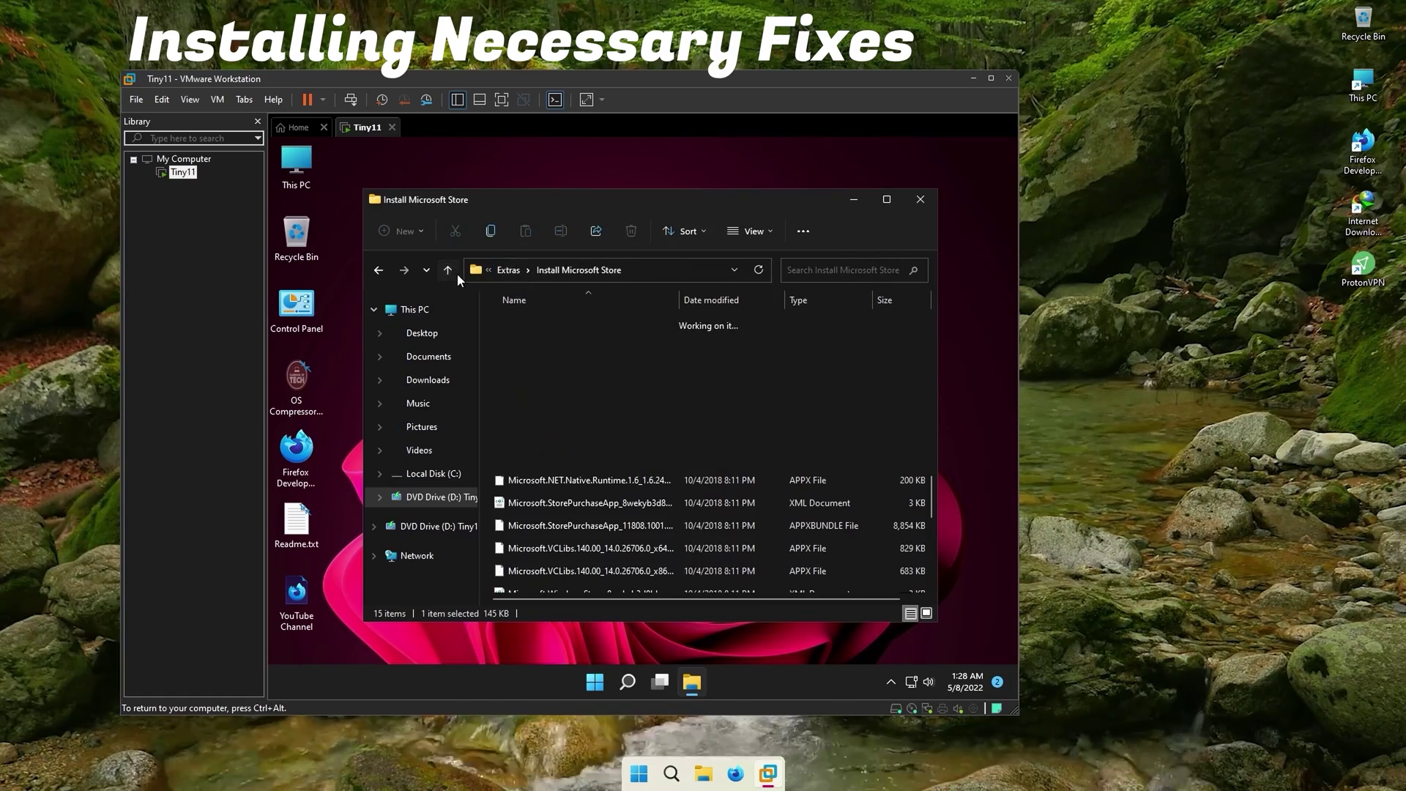
pyautogui.doubleClick(520, 341)
pyautogui.doubleClick(527, 362)
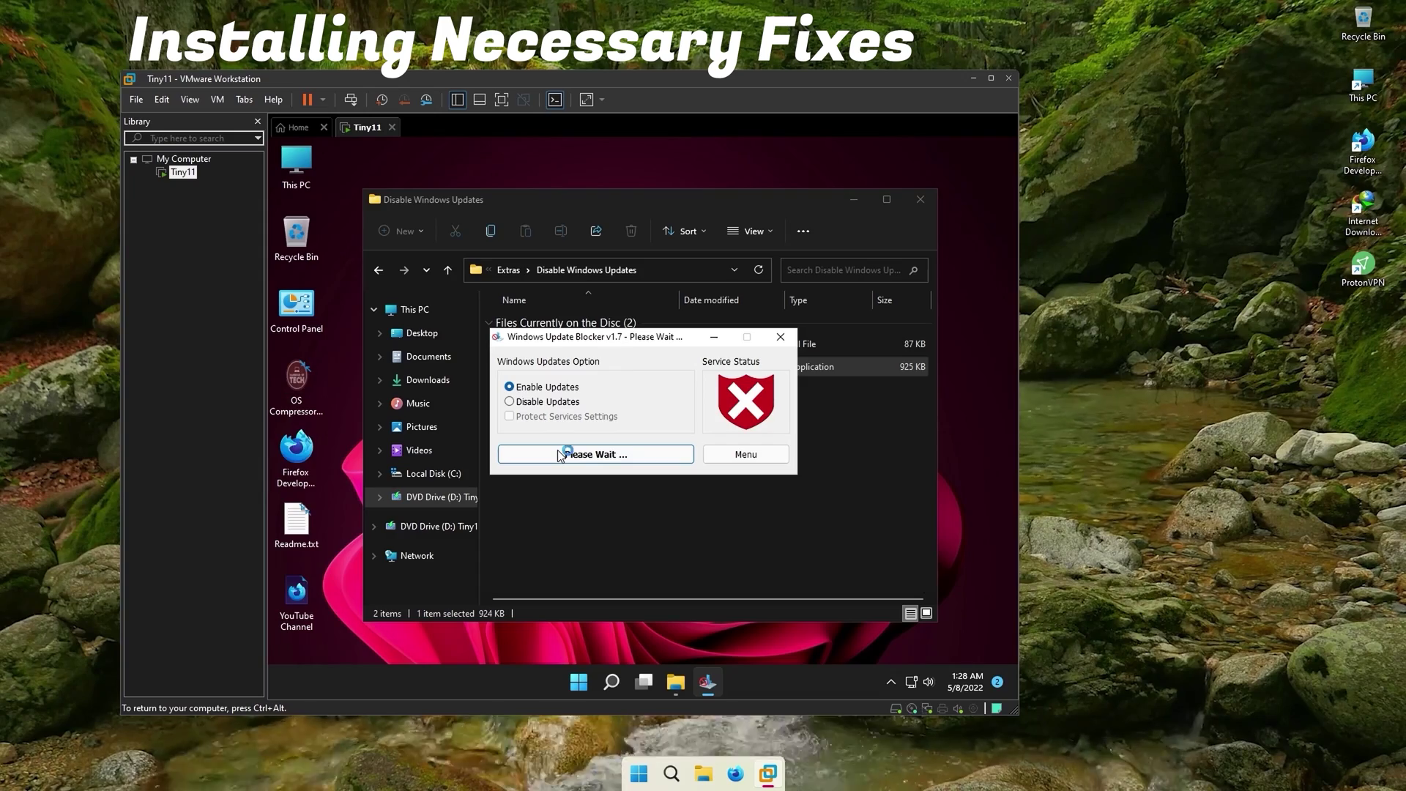
pyautogui.click(780, 337)
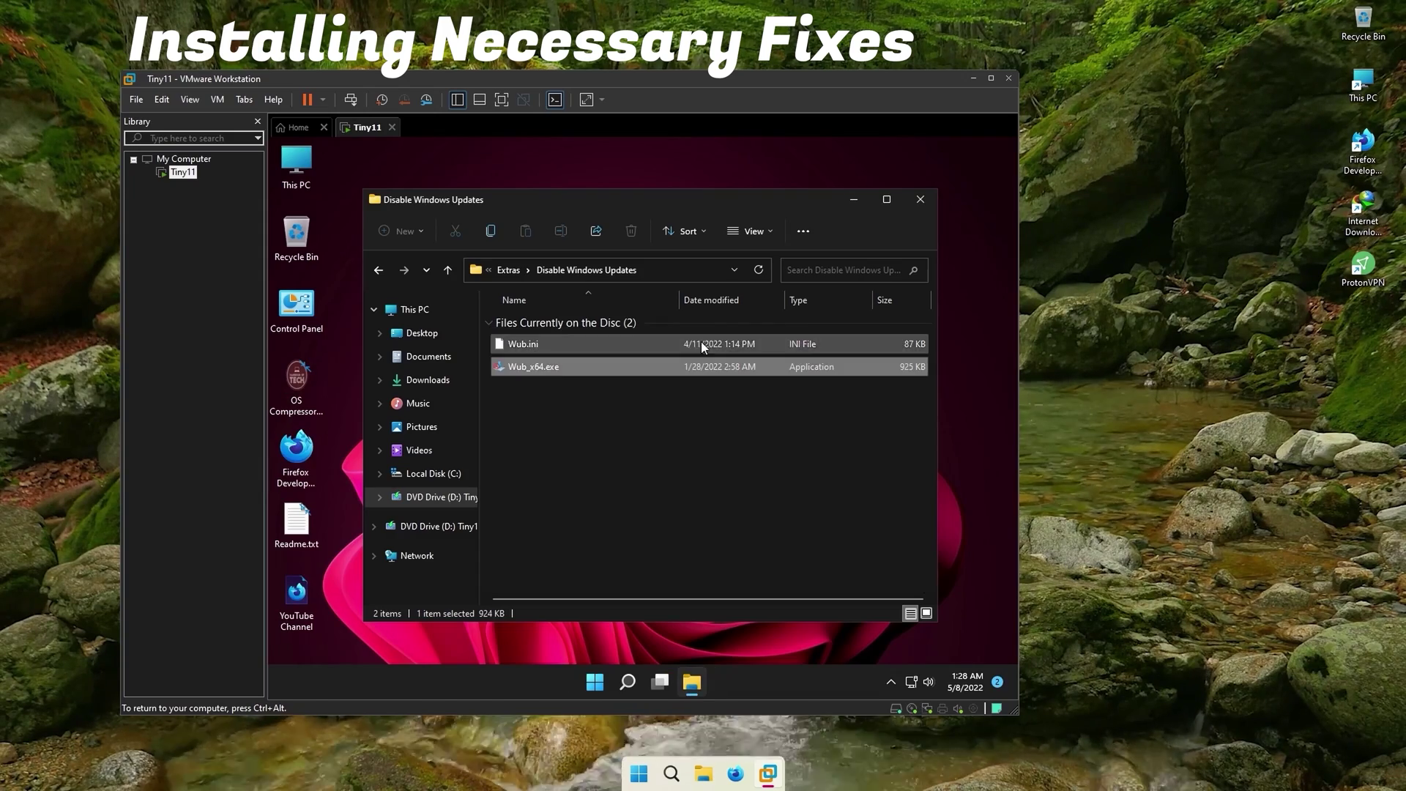
pyautogui.click(448, 270)
# Open the Windows 10 Context Menu folder and check the current desktop right-click menu
pyautogui.doubleClick(556, 432)
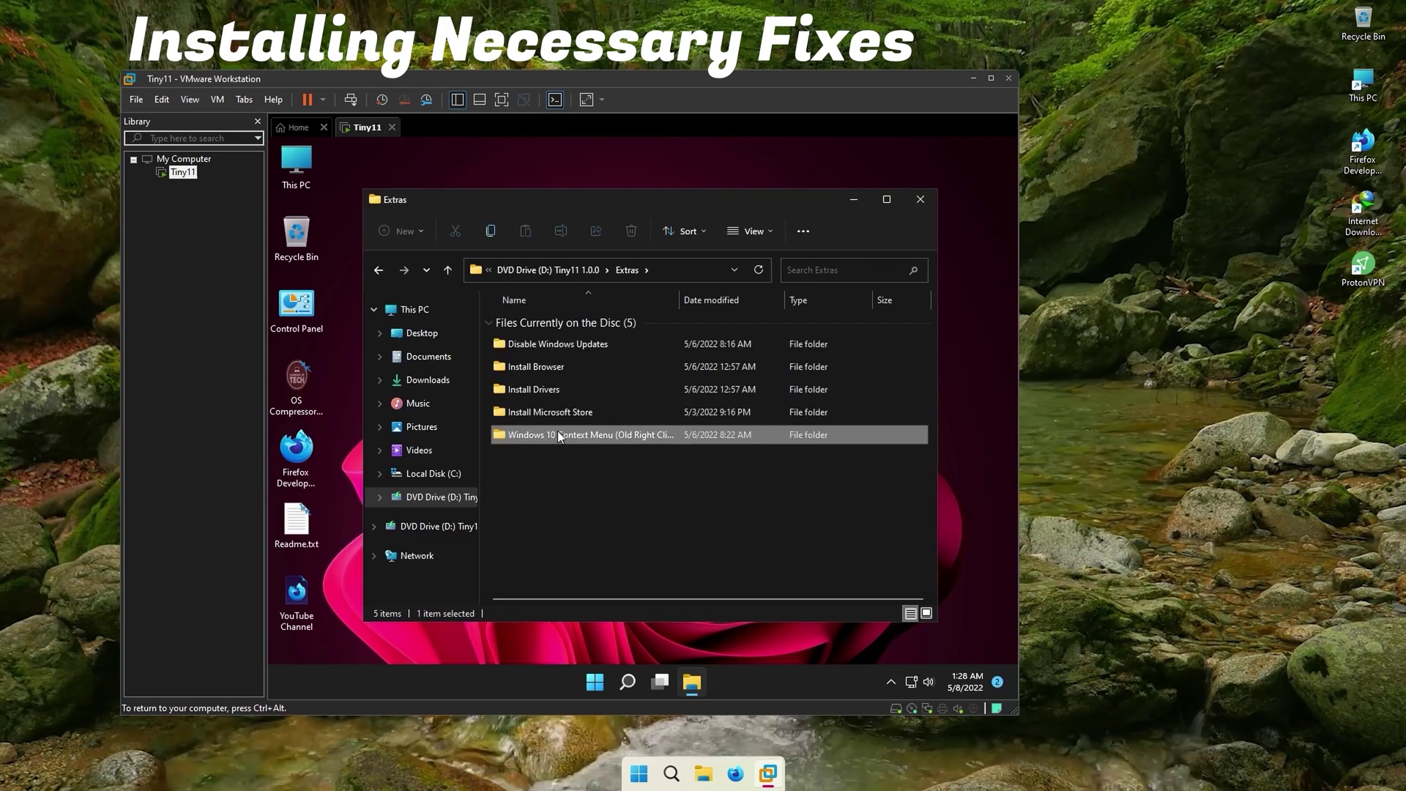
pyautogui.rightClick(564, 169)
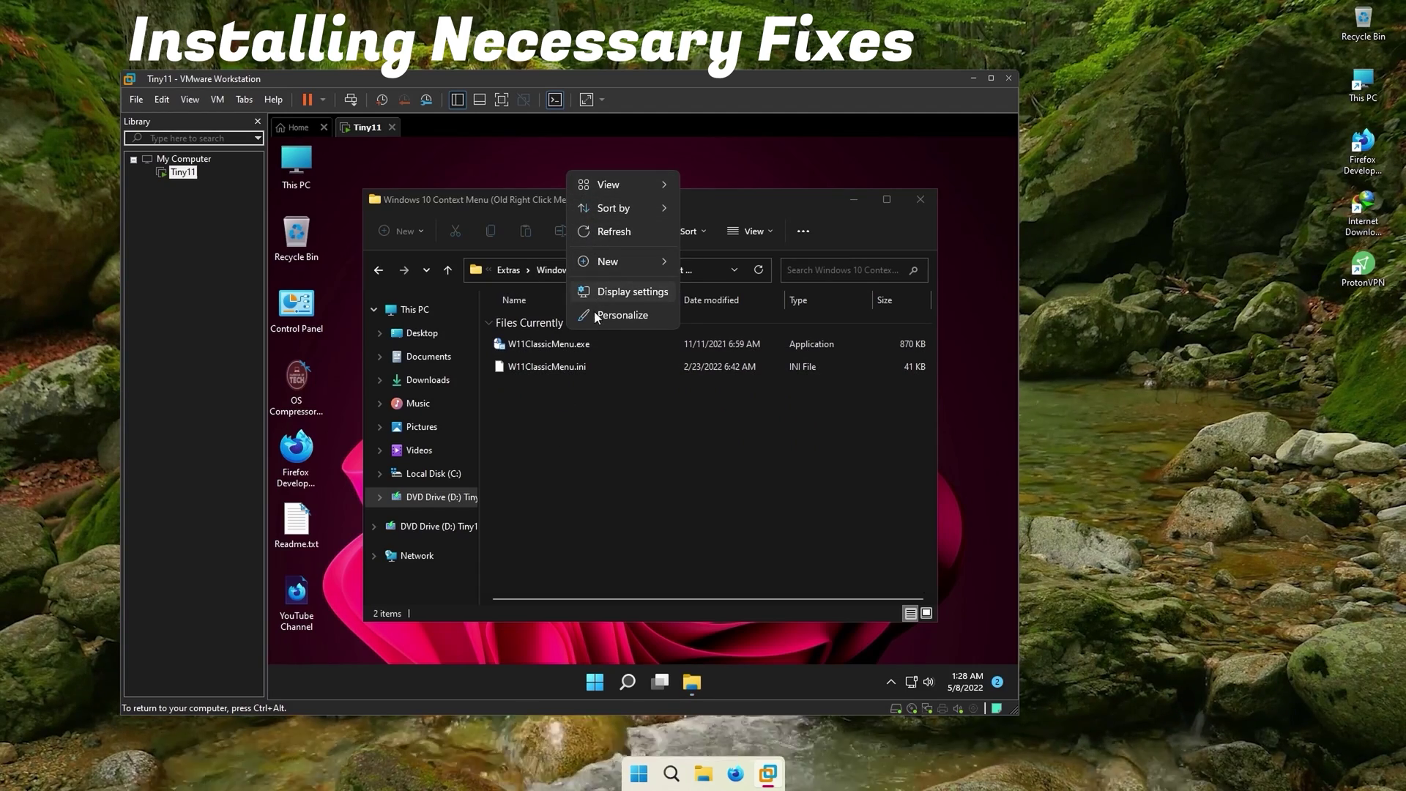
pyautogui.click(586, 411)
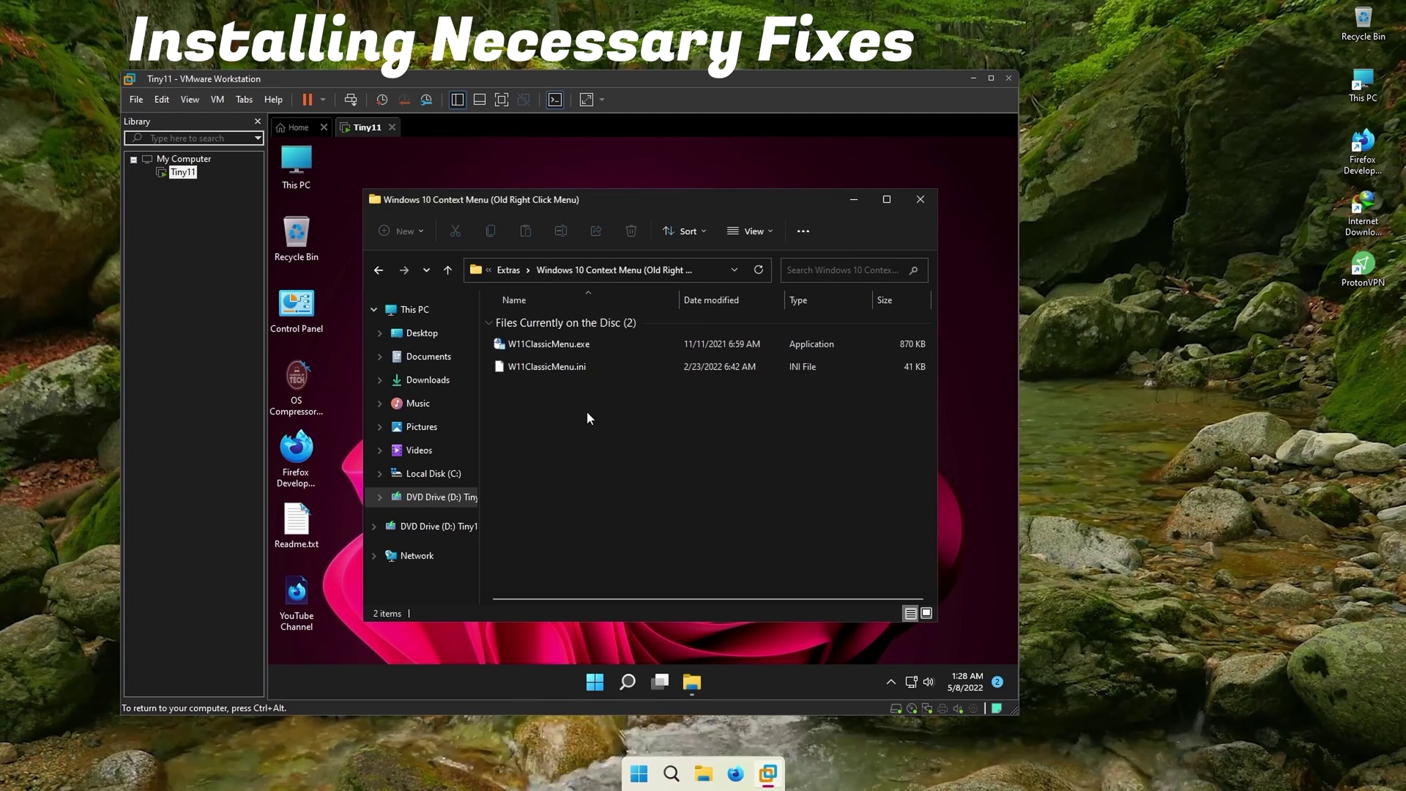
# Enable the classic context menu with W11ClassicMenu, restart Explorer, and refresh the desktop
pyautogui.doubleClick(565, 352)
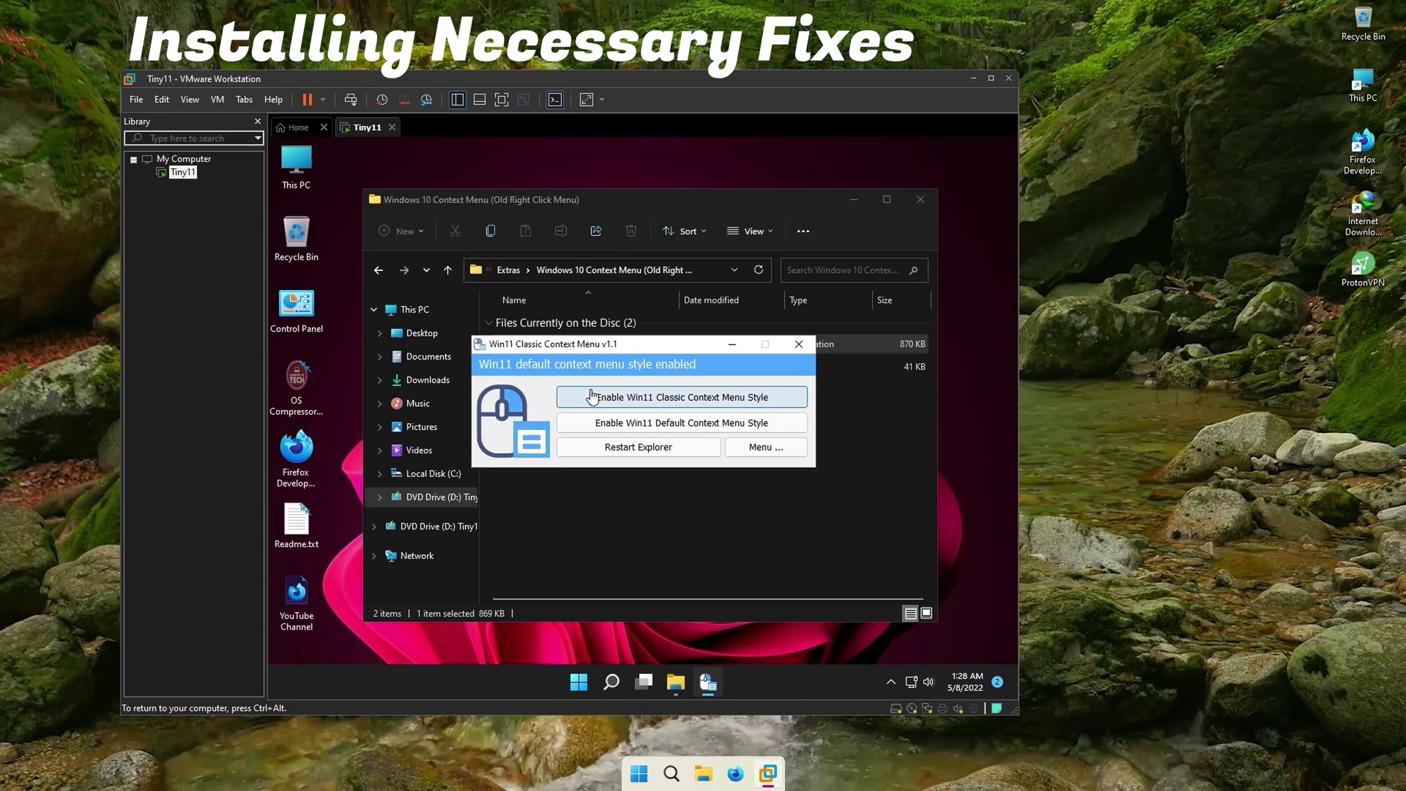
pyautogui.click(591, 396)
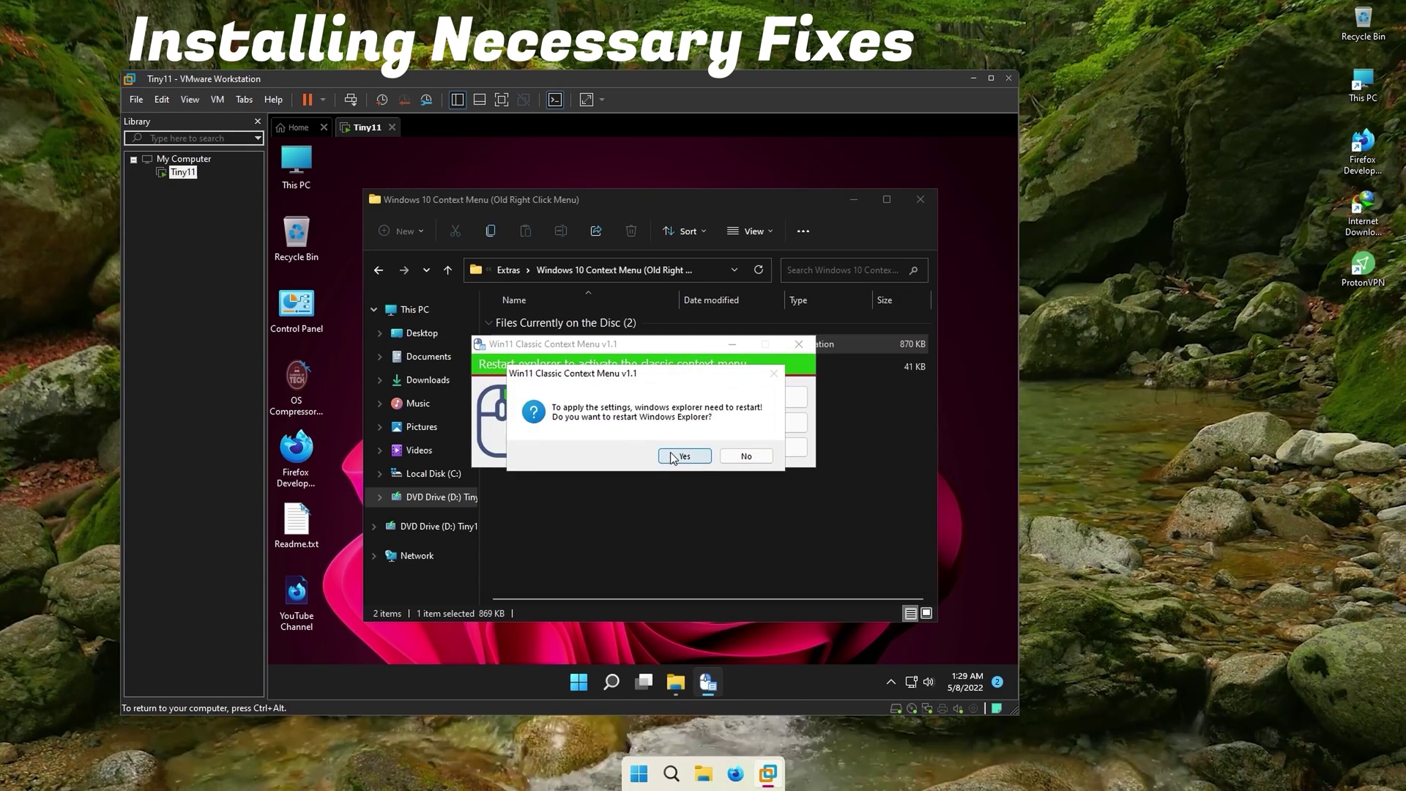
pyautogui.click(672, 456)
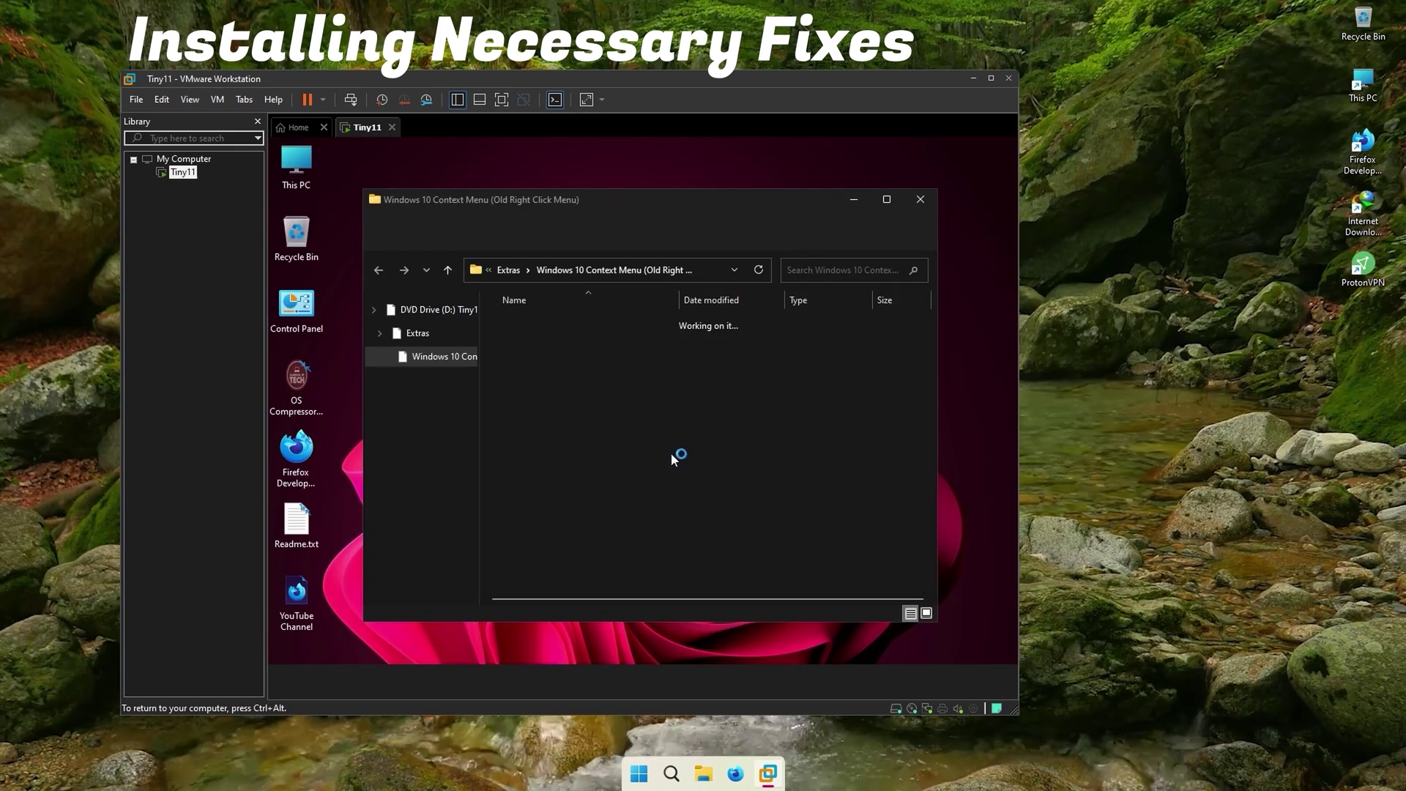
pyautogui.rightClick(598, 157)
pyautogui.click(622, 196)
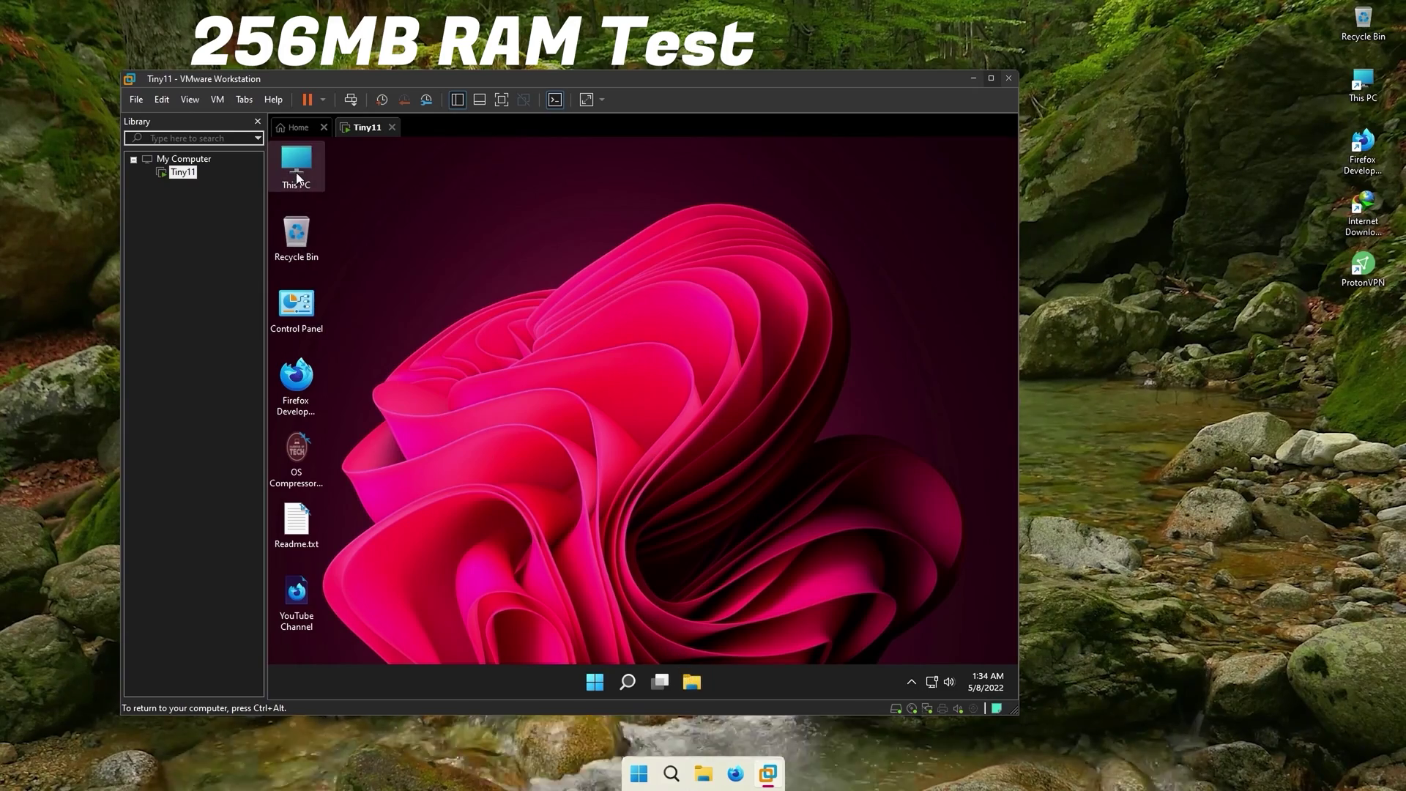
# Keep the paging file automatically managed in Virtual Memory settings, bringing total paging to 1407 MB
pyautogui.rightClick(297, 177)
pyautogui.click(353, 348)
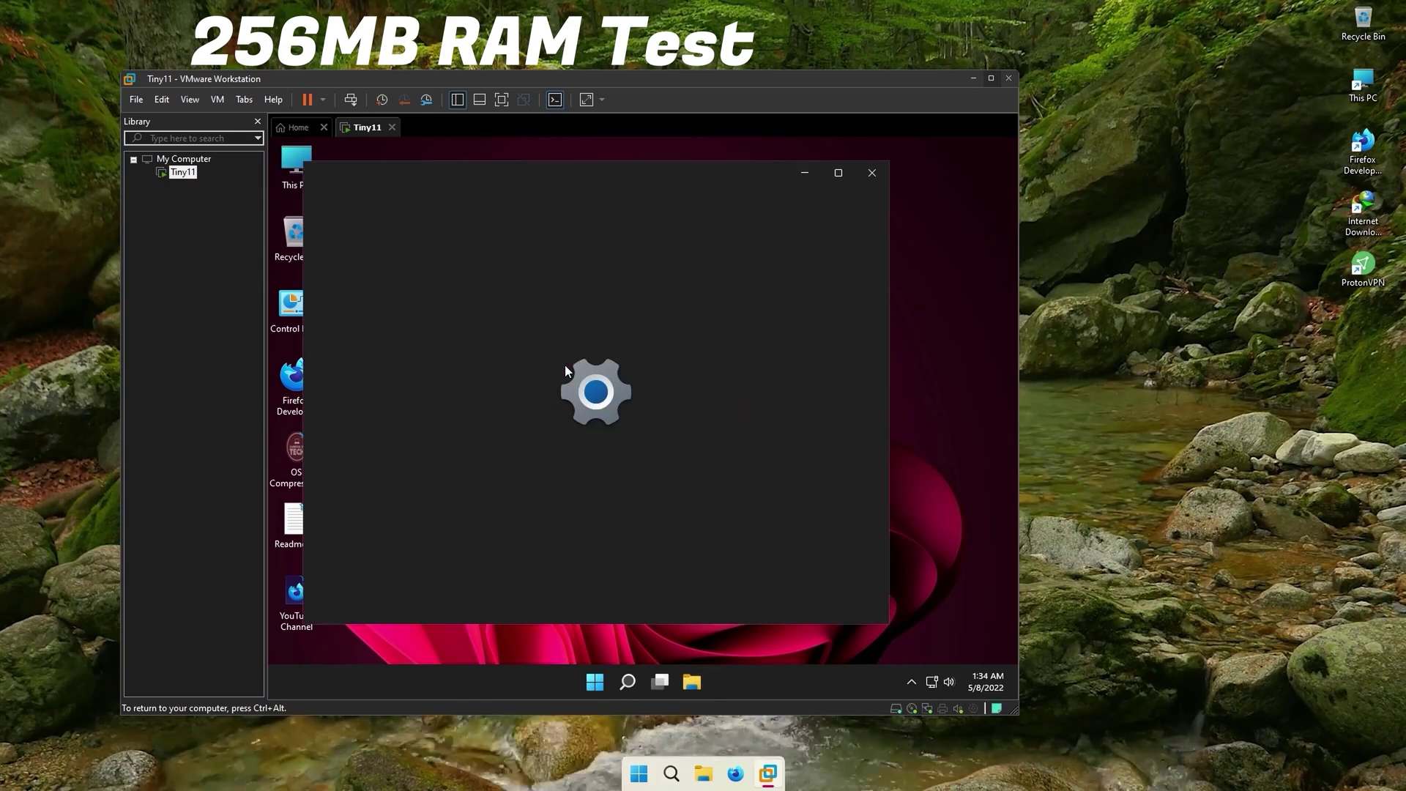
pyautogui.scroll(-3, 650, 387)
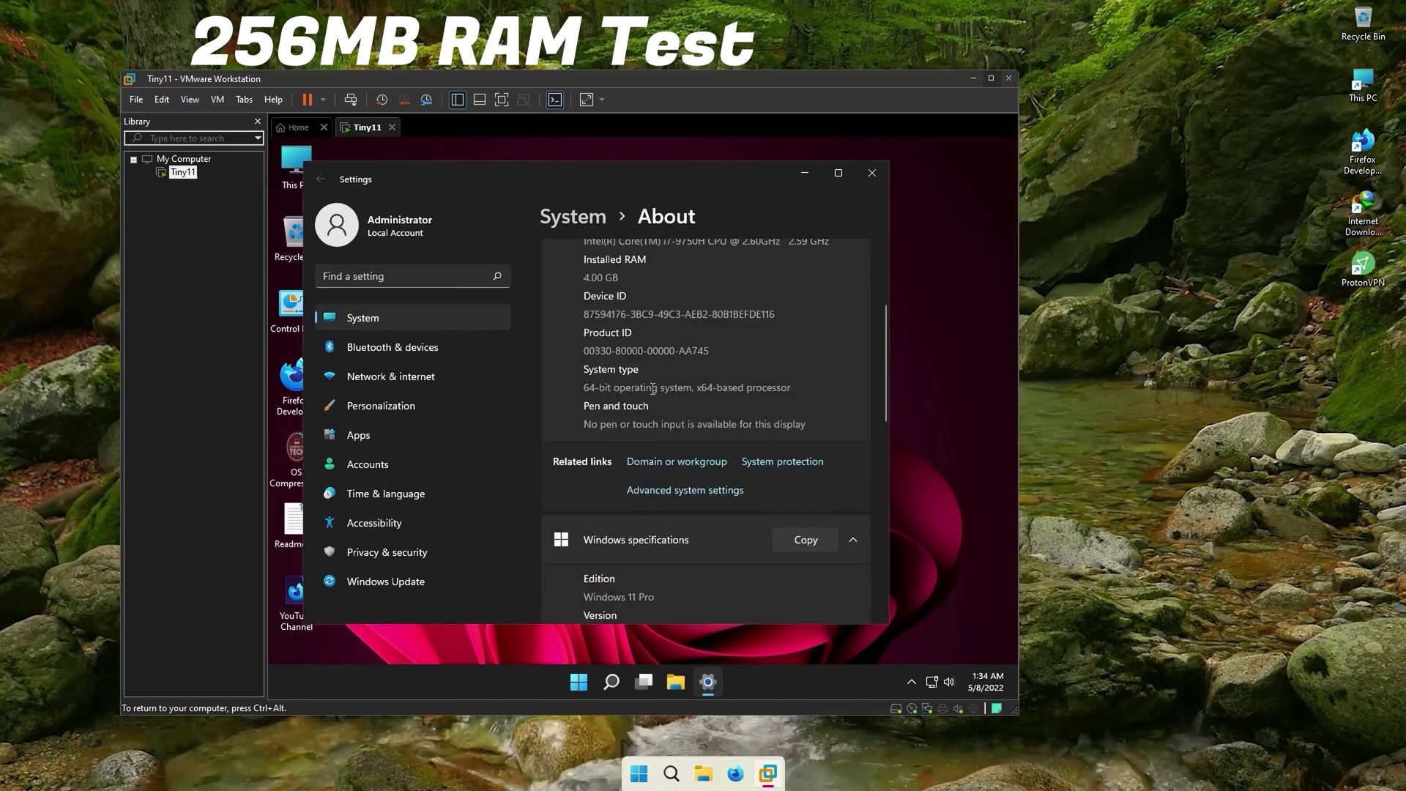
pyautogui.scroll(-3, 652, 388)
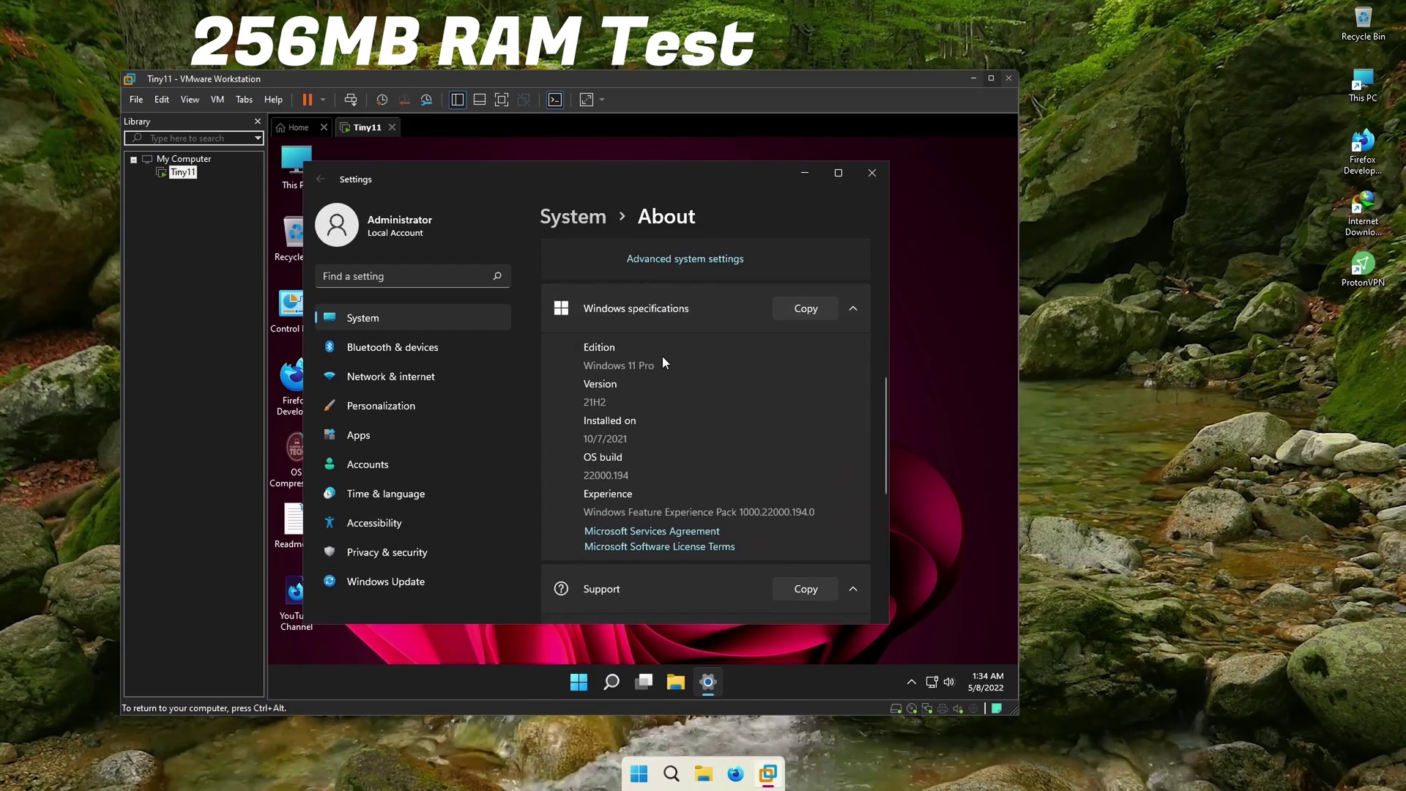
pyautogui.scroll(1, 662, 356)
pyautogui.click(680, 318)
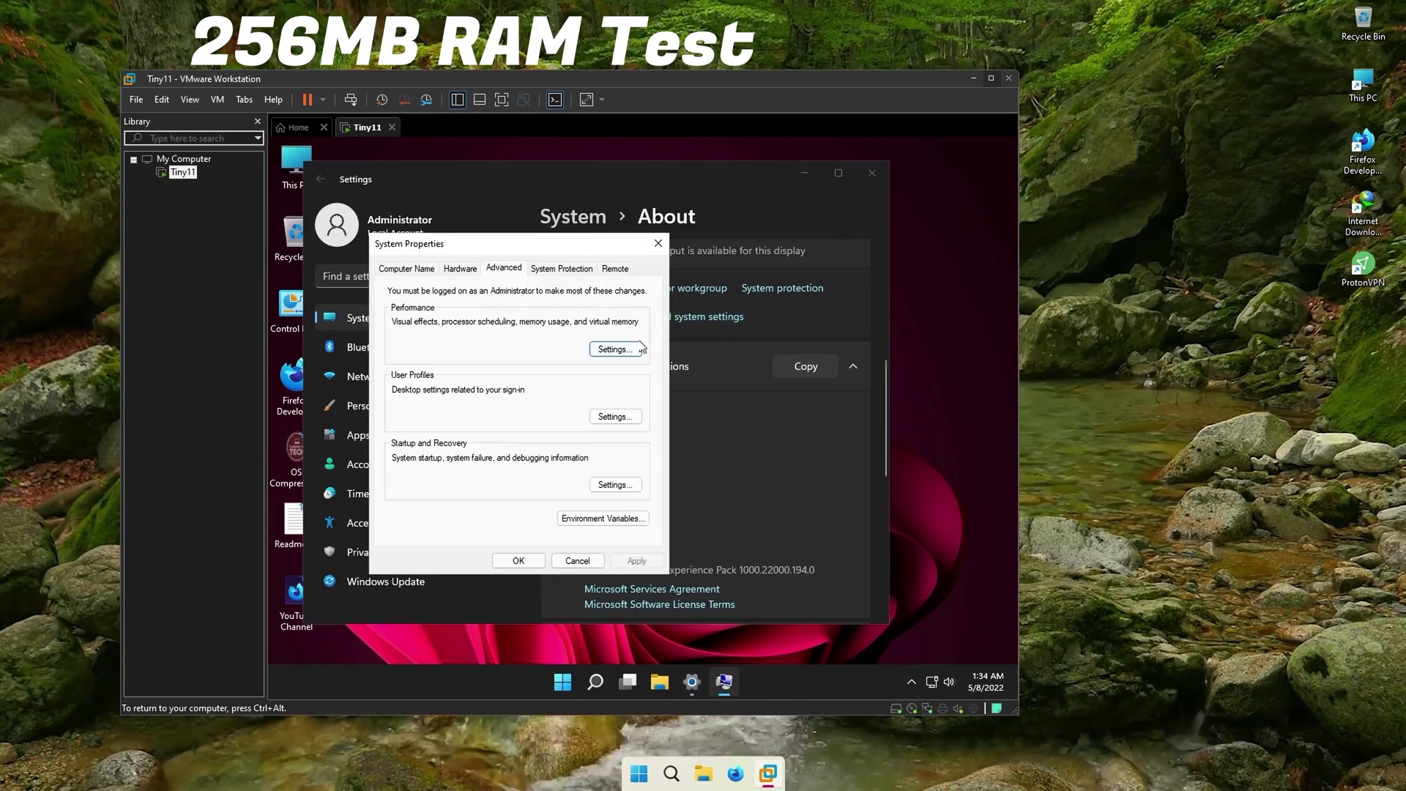
pyautogui.click(615, 350)
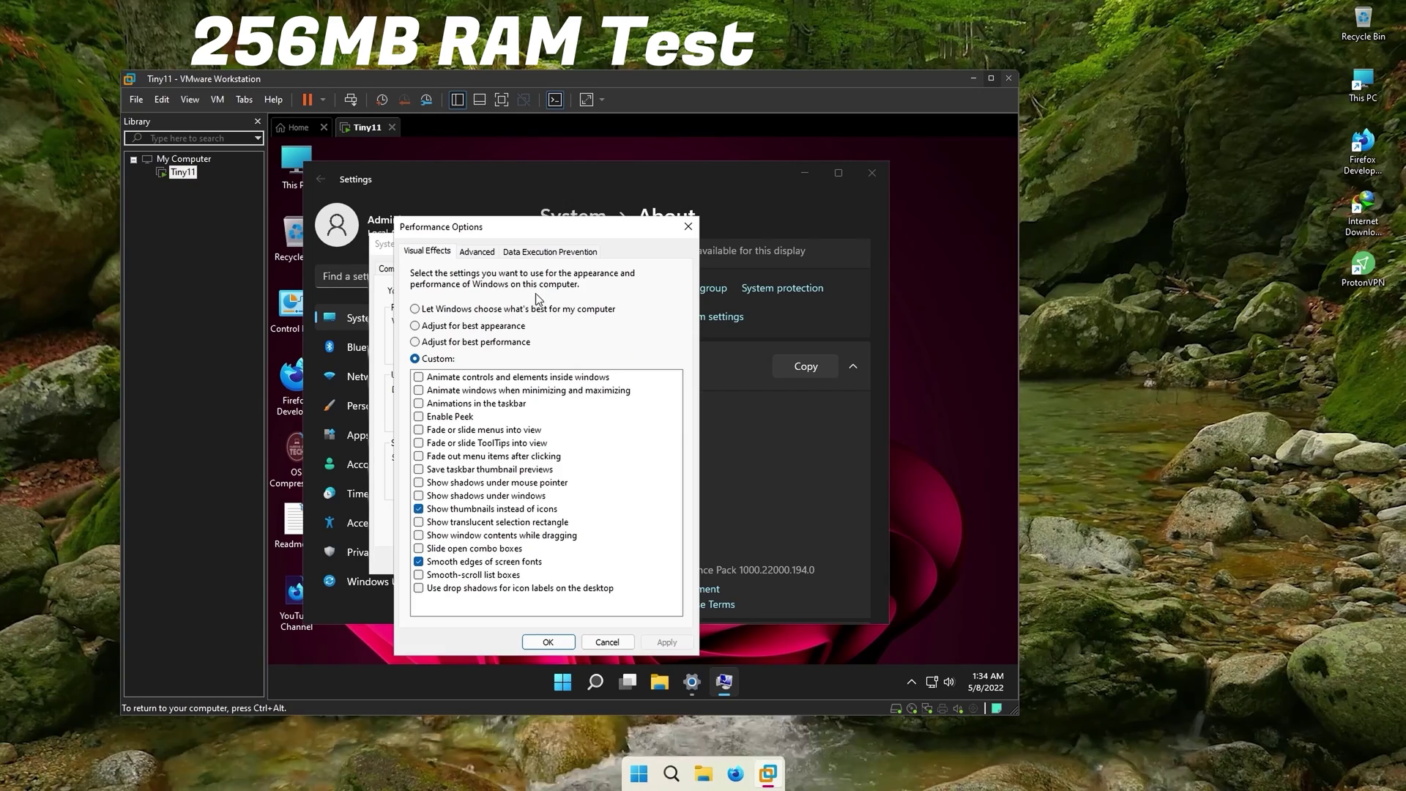
pyautogui.click(476, 251)
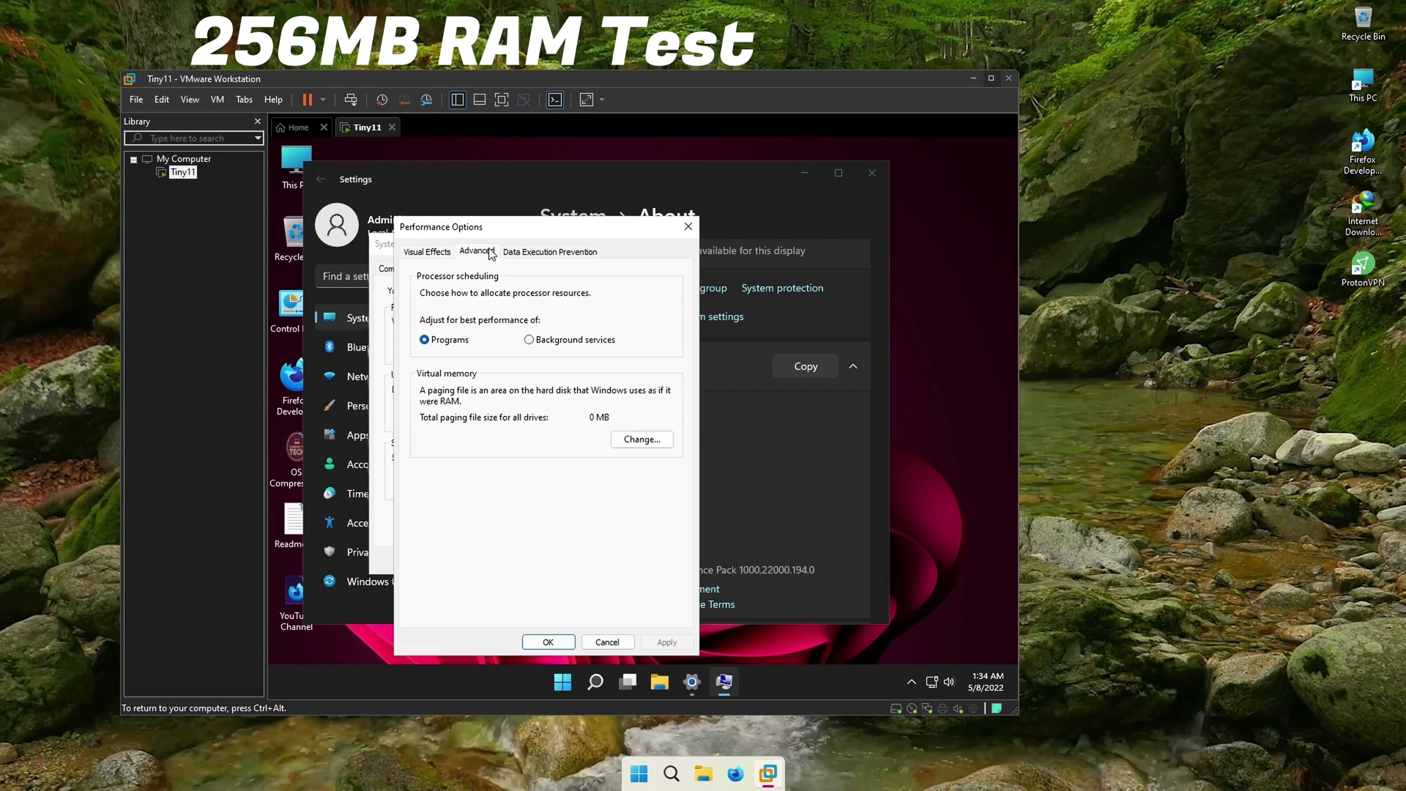
pyautogui.click(626, 438)
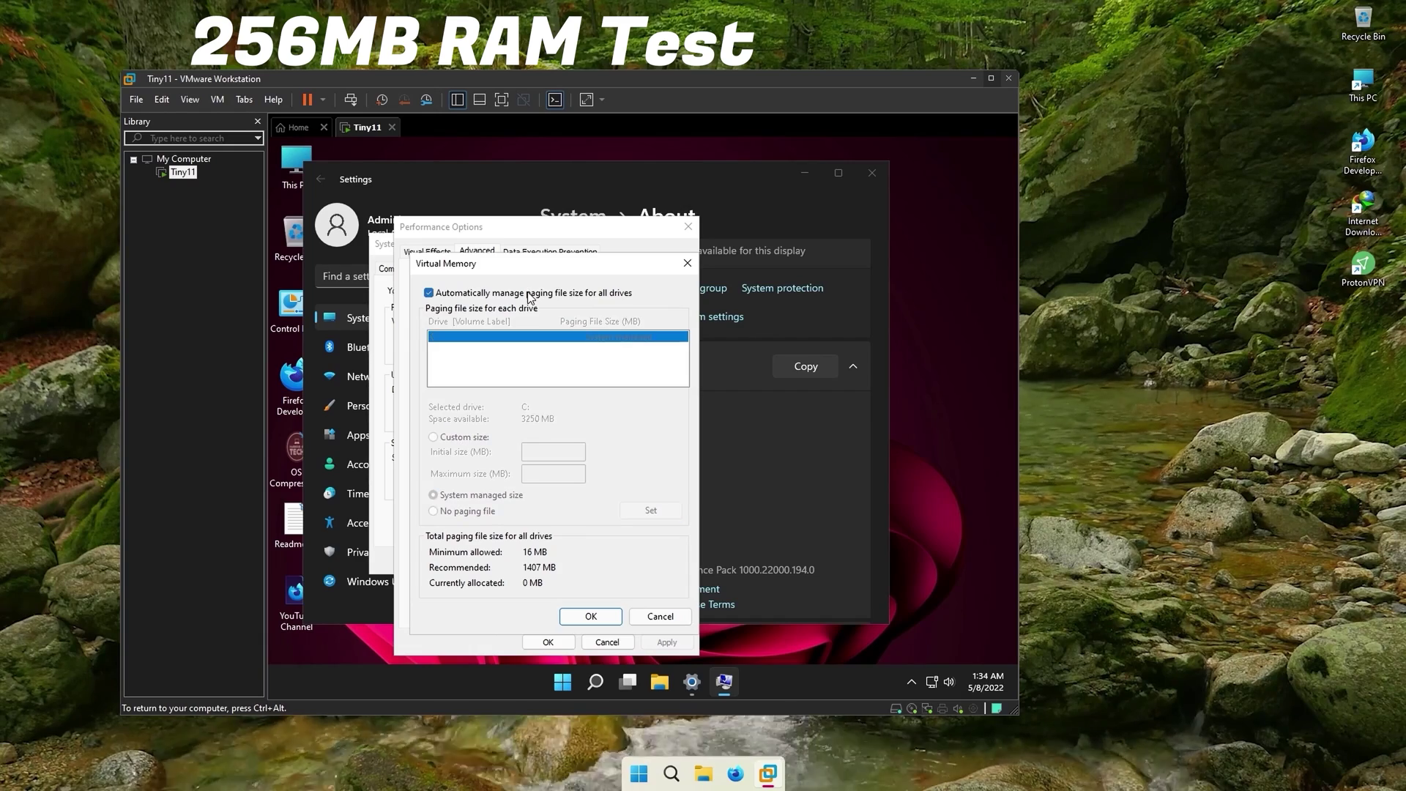
pyautogui.click(590, 617)
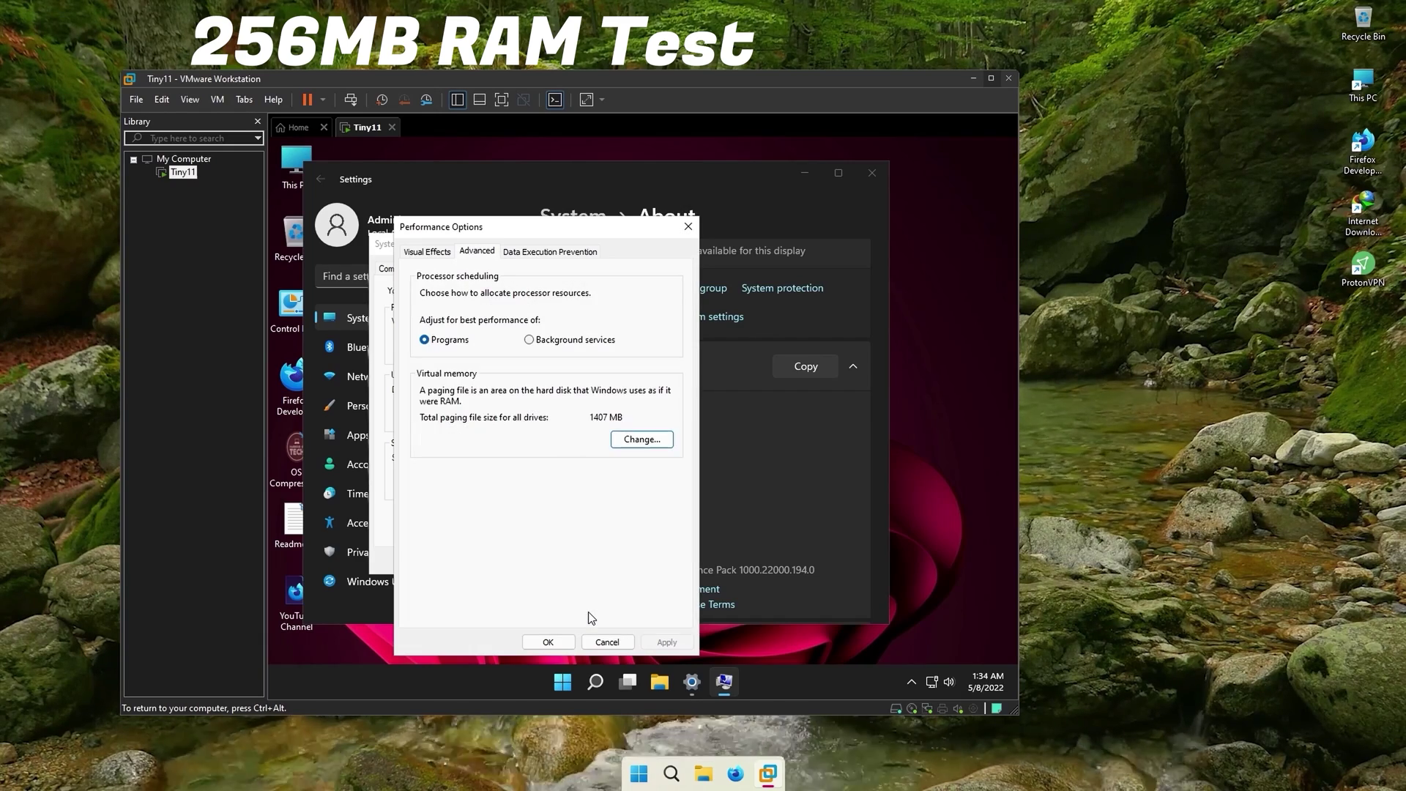
pyautogui.click(549, 639)
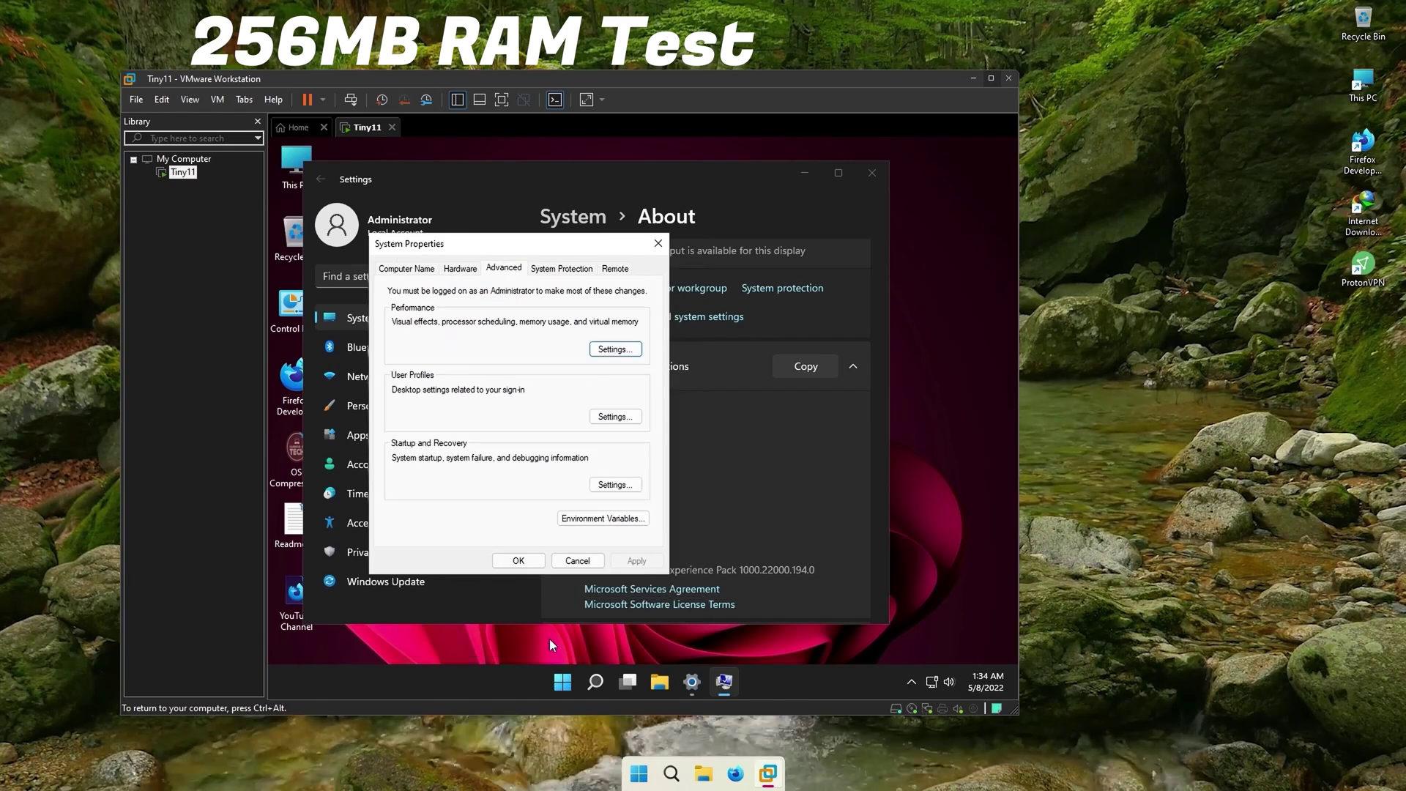
# Apply System Properties, let the VM reboot, and open Task Manager in full detail
pyautogui.click(524, 559)
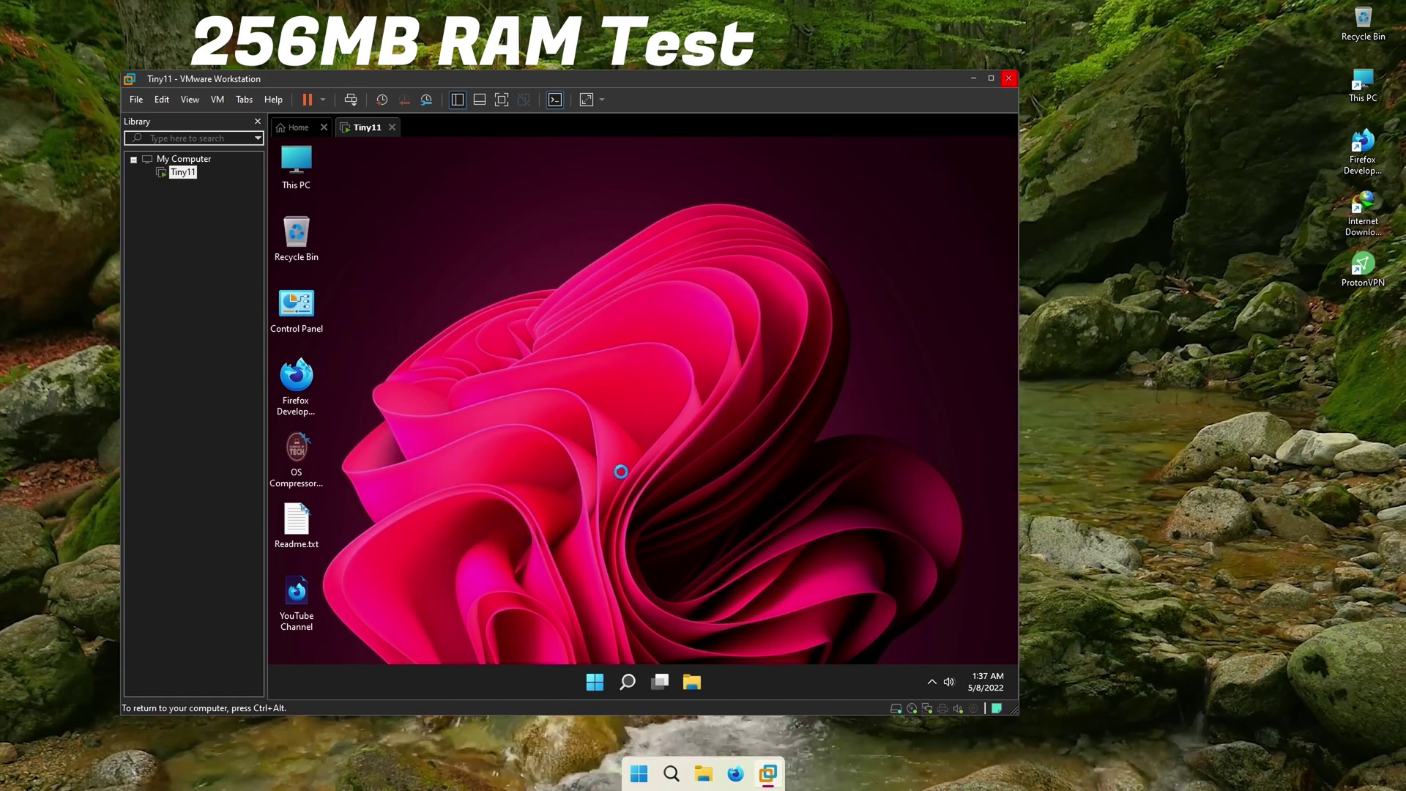
pyautogui.hotkey('ctrl', 'shift', 'Escape')
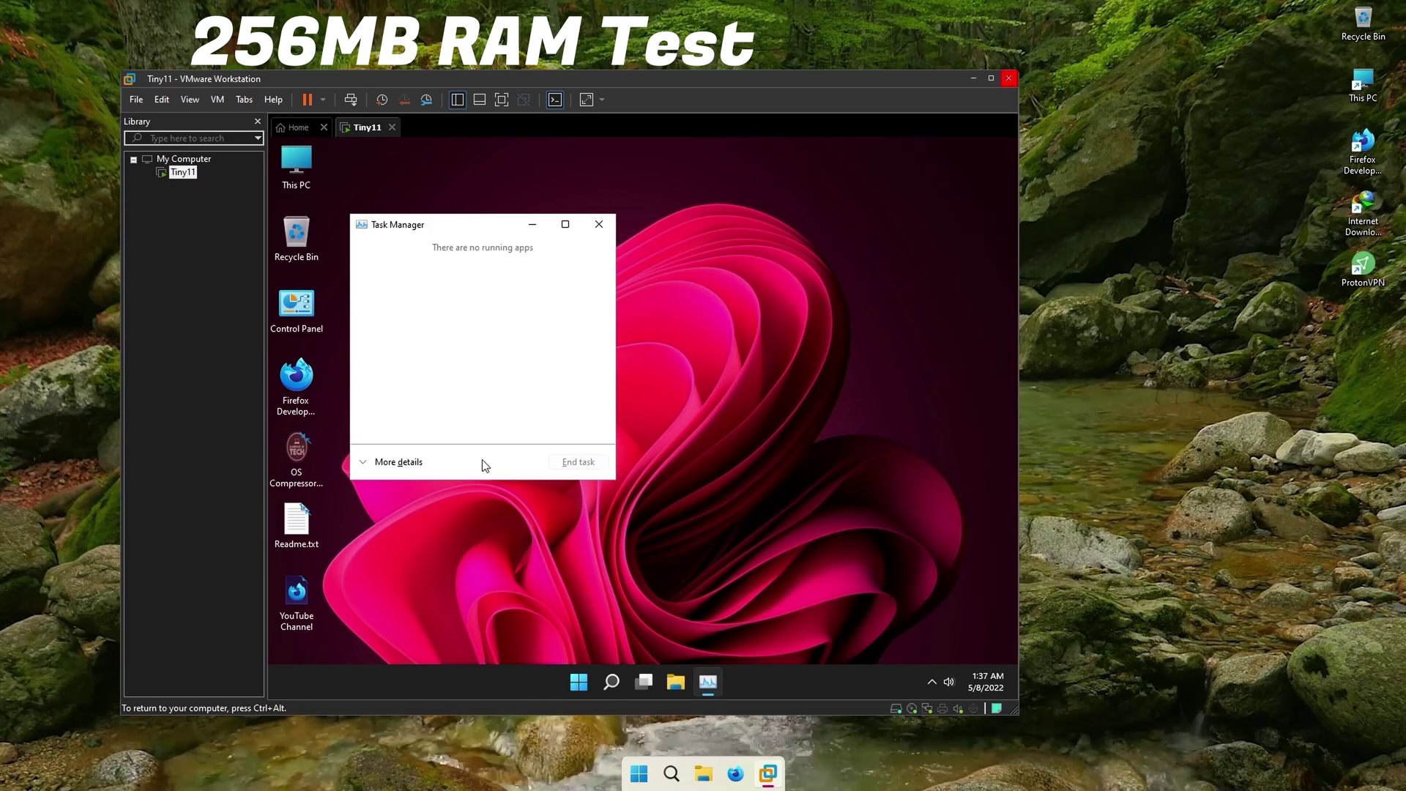
pyautogui.click(400, 463)
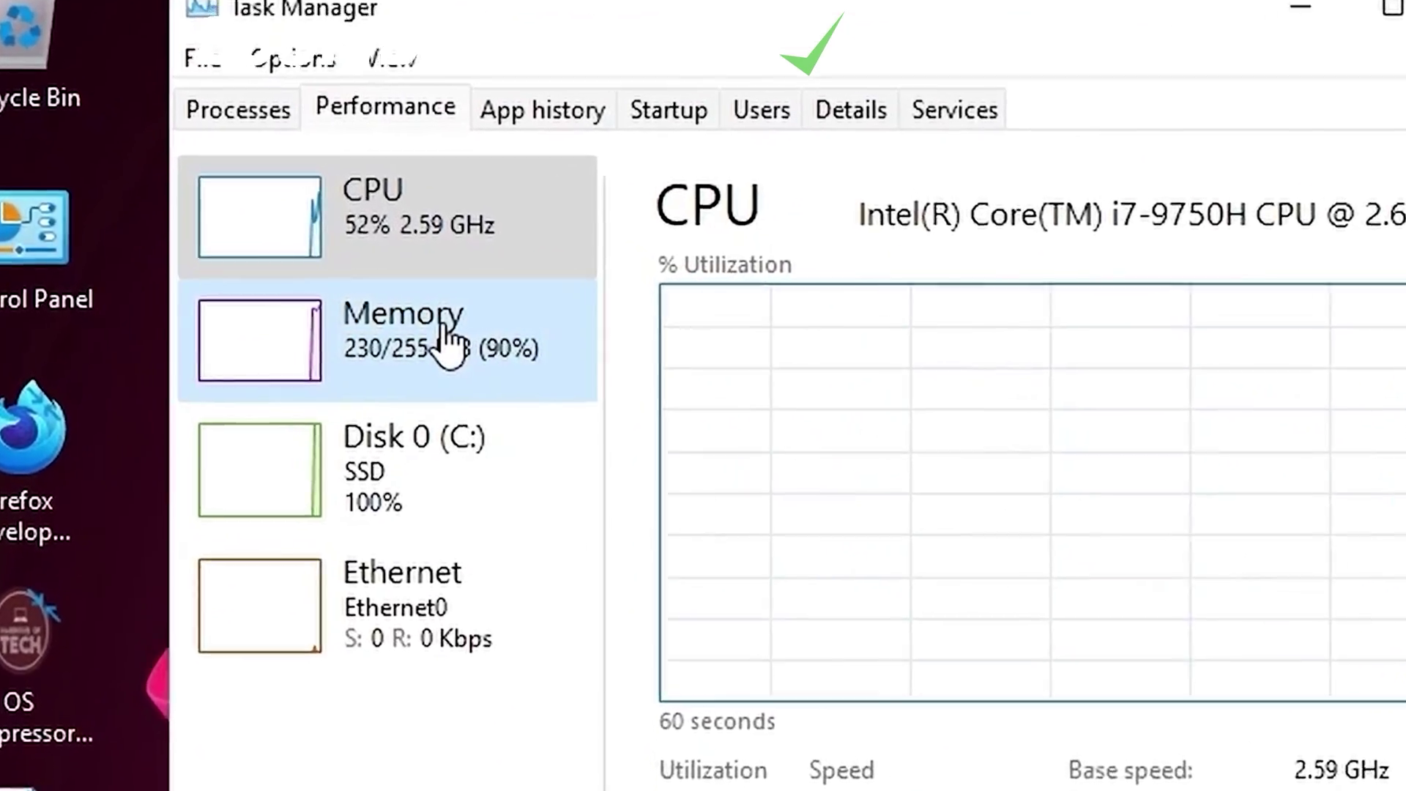
# View Task Manager's Memory page, showing 230 of 255 MB (90%) in use
pyautogui.click(447, 344)
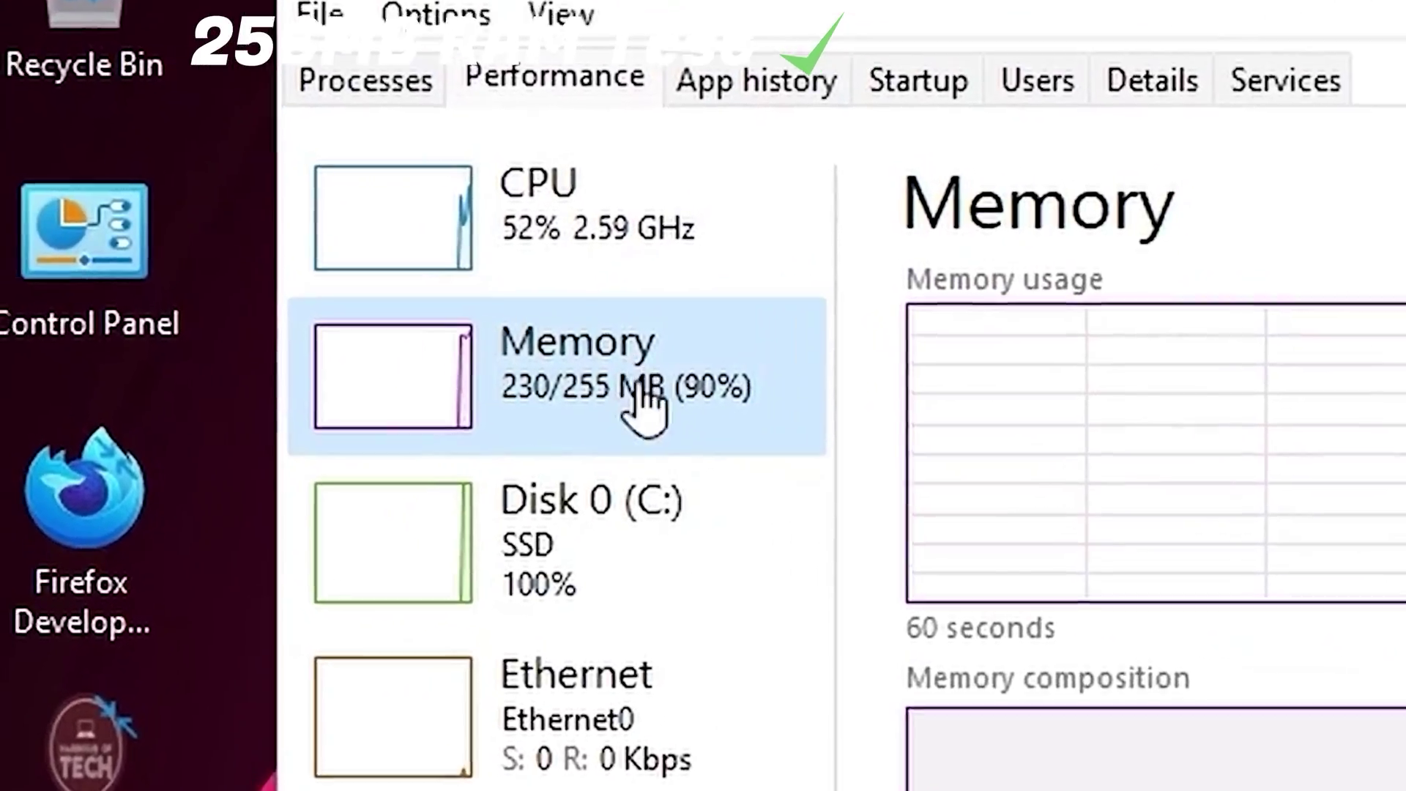